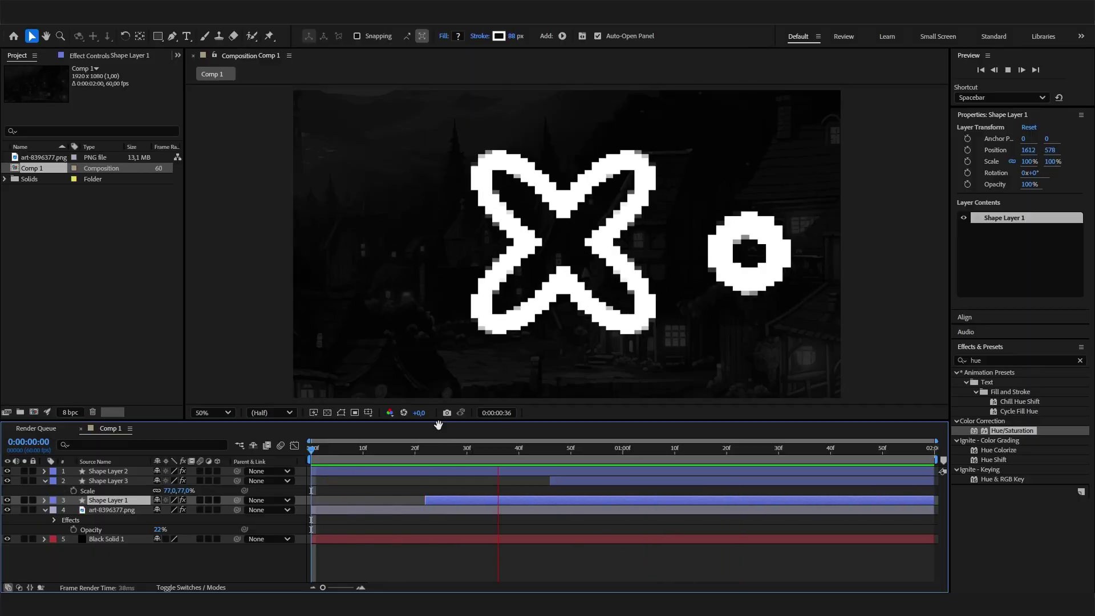
Create a new composition, Comp 2, with a 10-second duration
{"action": "key", "text": "space"}
{"action": "right_click", "coordinate": [73, 246]}
{"action": "left_click", "coordinate": [146, 252]}
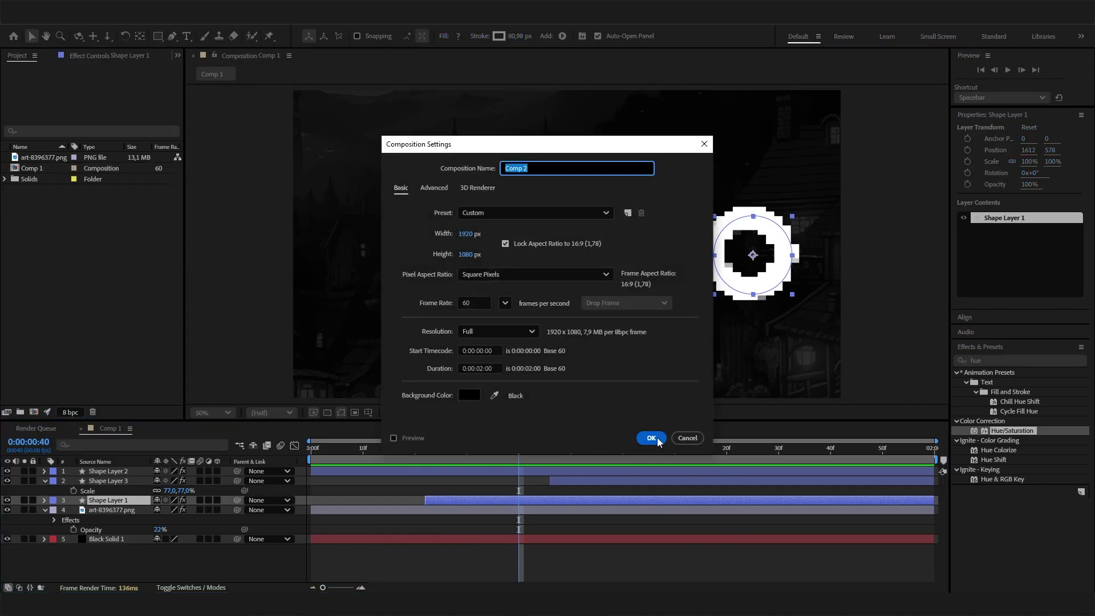
{"action": "left_click", "coordinate": [482, 368]}
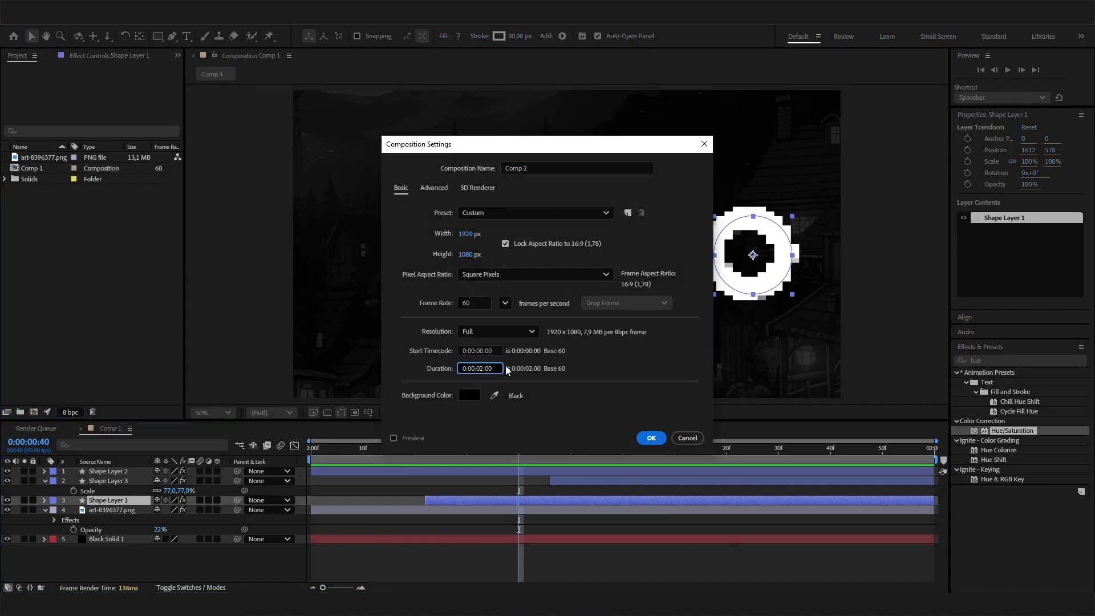
{"action": "key", "text": "Return"}
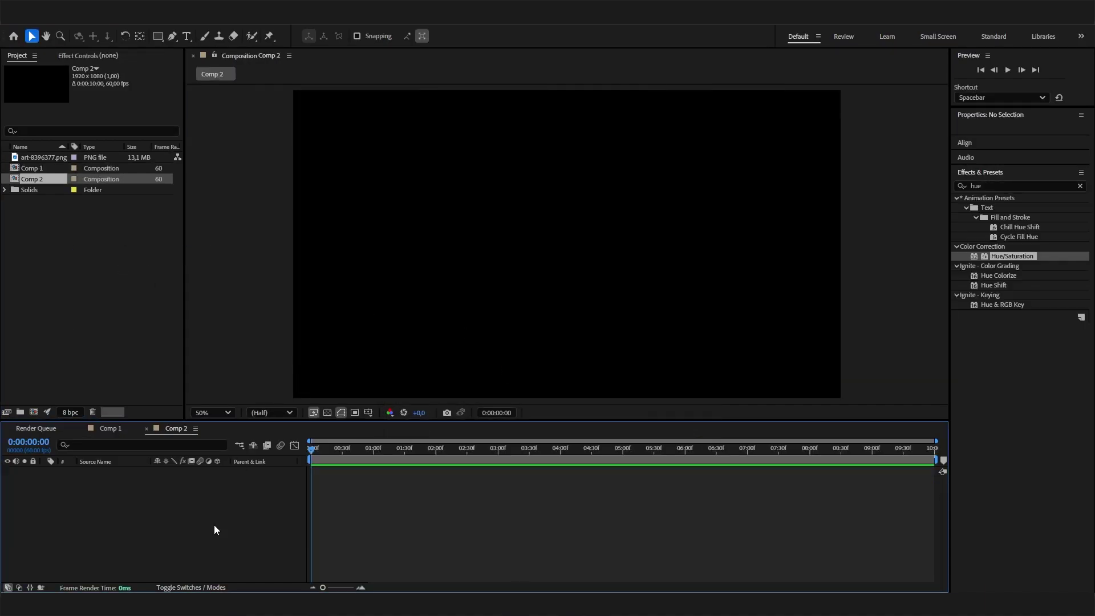
Add a full-frame 1920x1080 black solid layer to Comp 2
{"action": "right_click", "coordinate": [215, 525]}
{"action": "mouse_move", "coordinate": [292, 388]}
{"action": "left_click", "coordinate": [422, 415]}
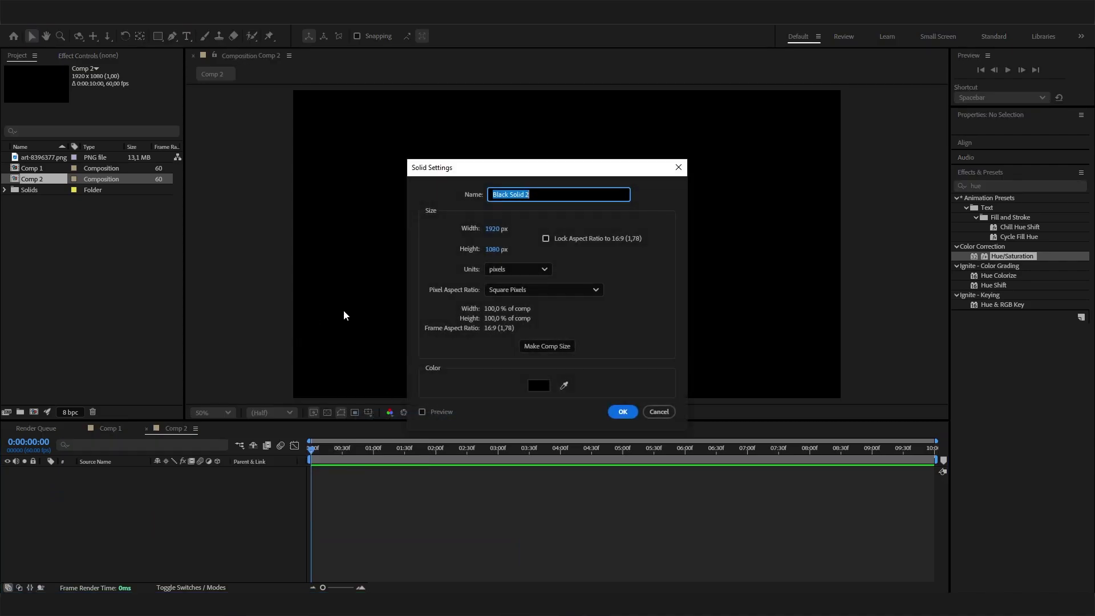
{"action": "left_click", "coordinate": [620, 412]}
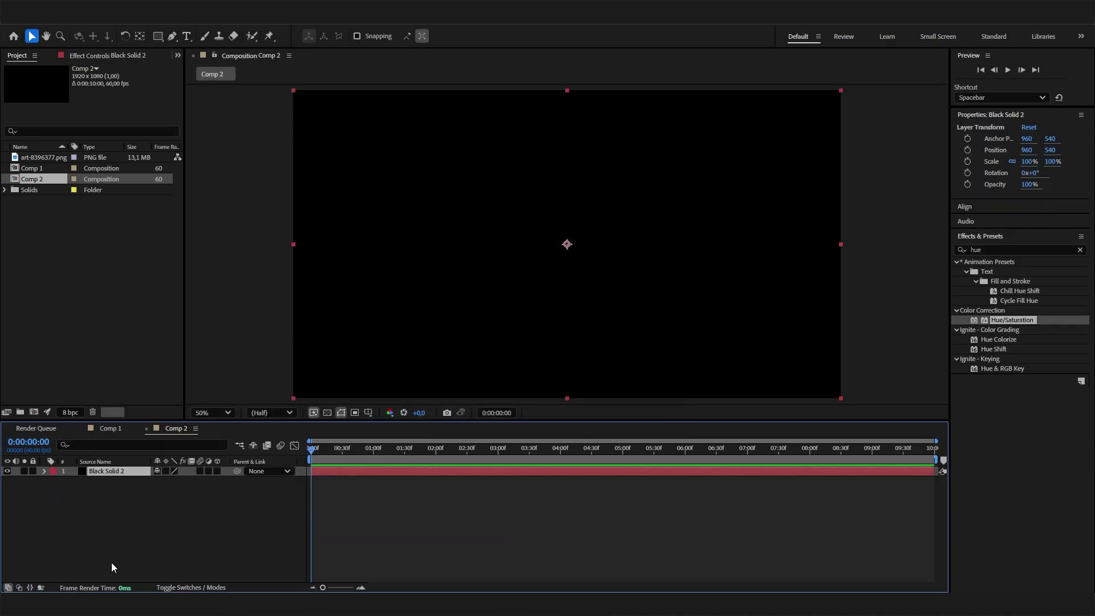
Add a new shape layer containing an ellipse path
{"action": "right_click", "coordinate": [185, 501]}
{"action": "mouse_move", "coordinate": [287, 359]}
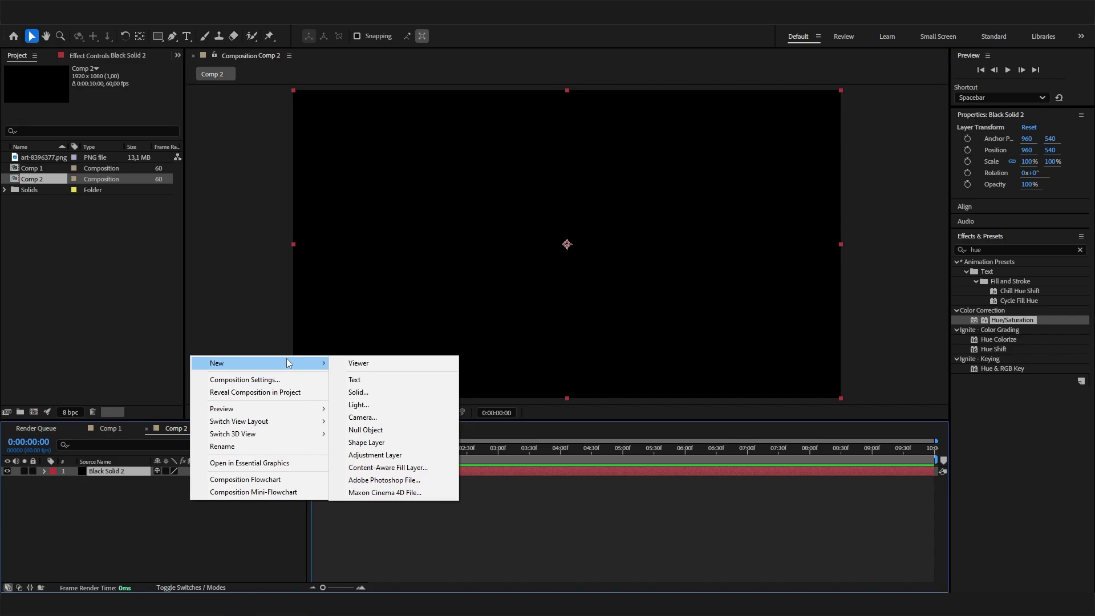
{"action": "left_click", "coordinate": [395, 442]}
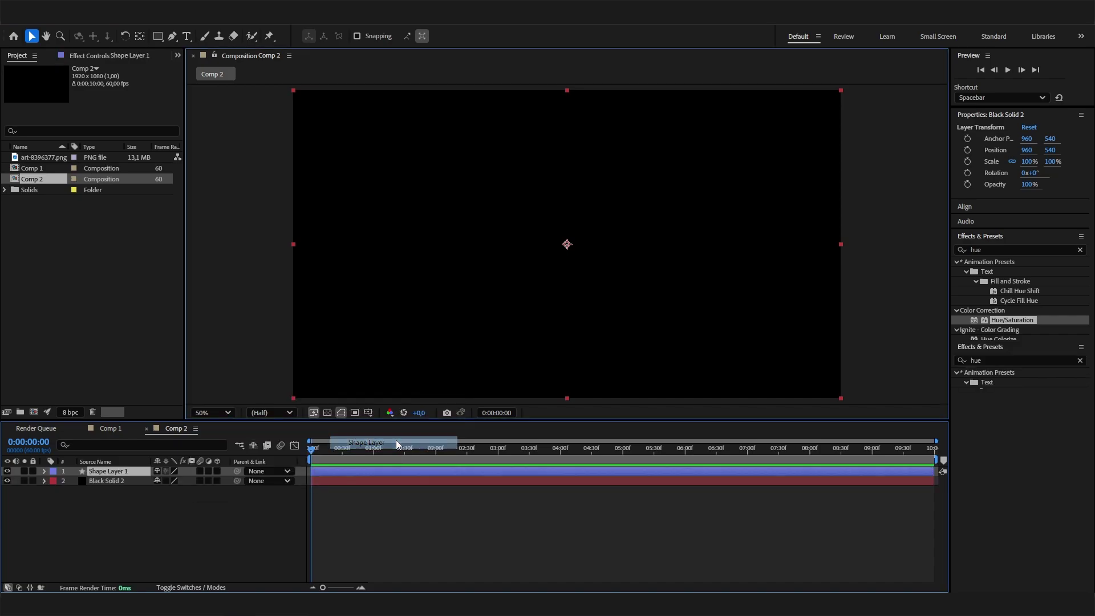
{"action": "left_click", "coordinate": [44, 472]}
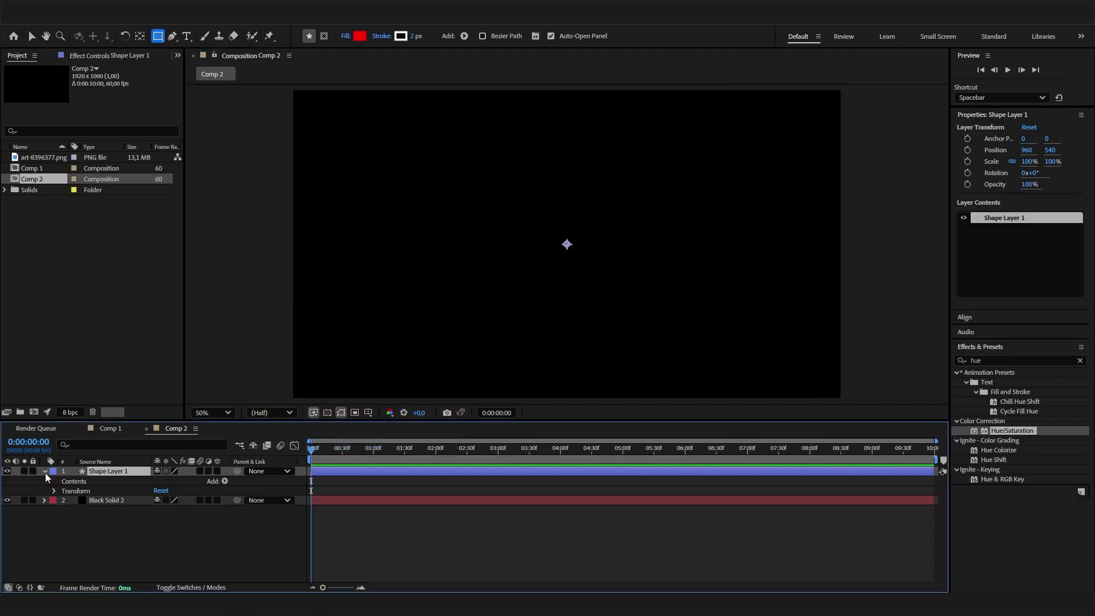
{"action": "left_click", "coordinate": [224, 481]}
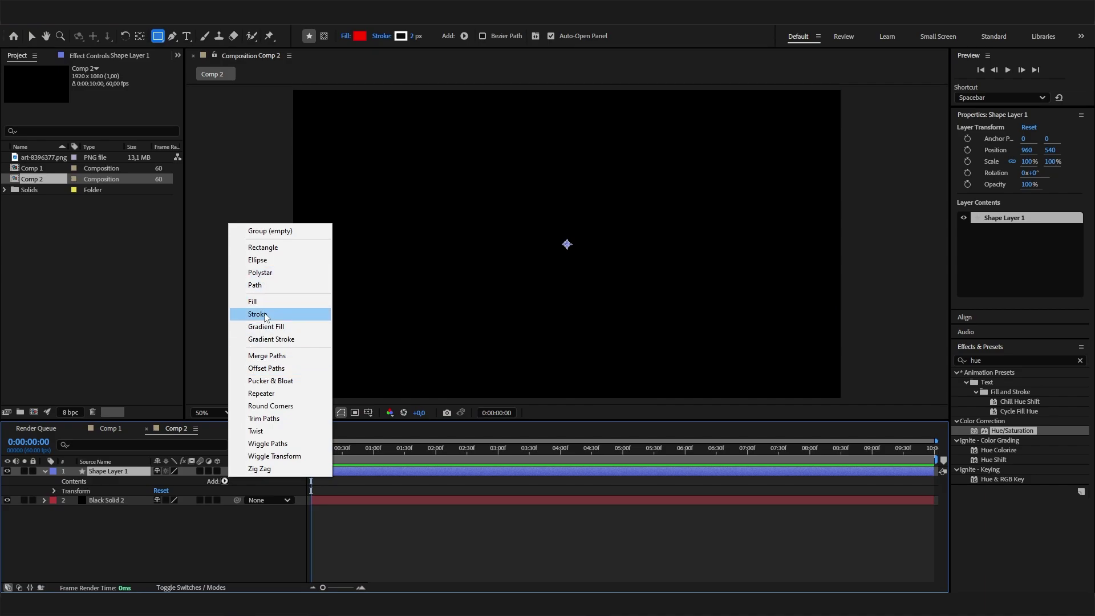
{"action": "left_click", "coordinate": [288, 260]}
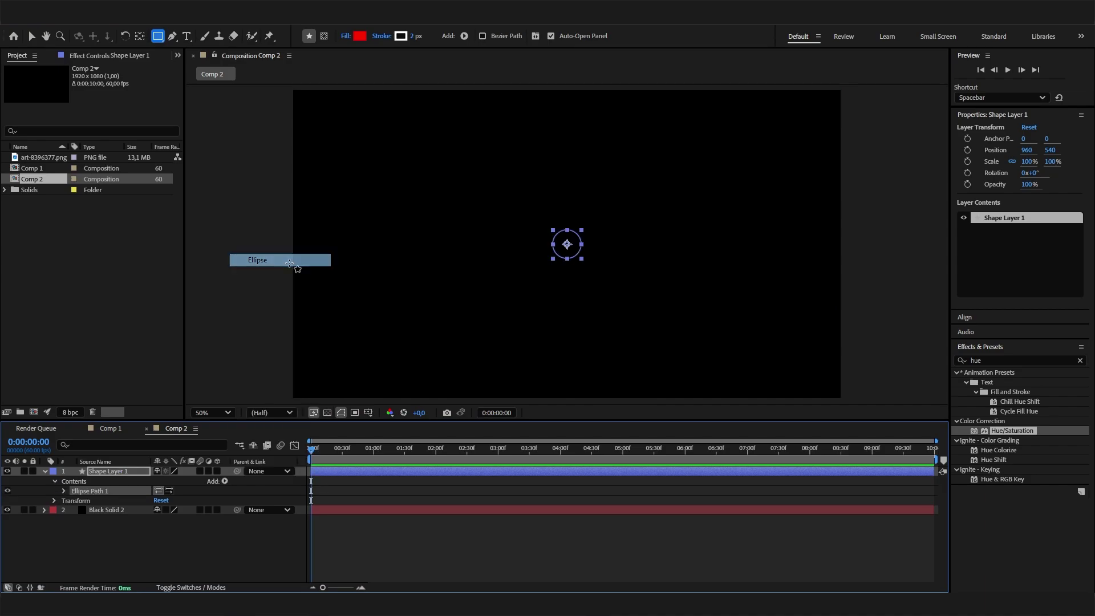
{"action": "left_click", "coordinate": [65, 491]}
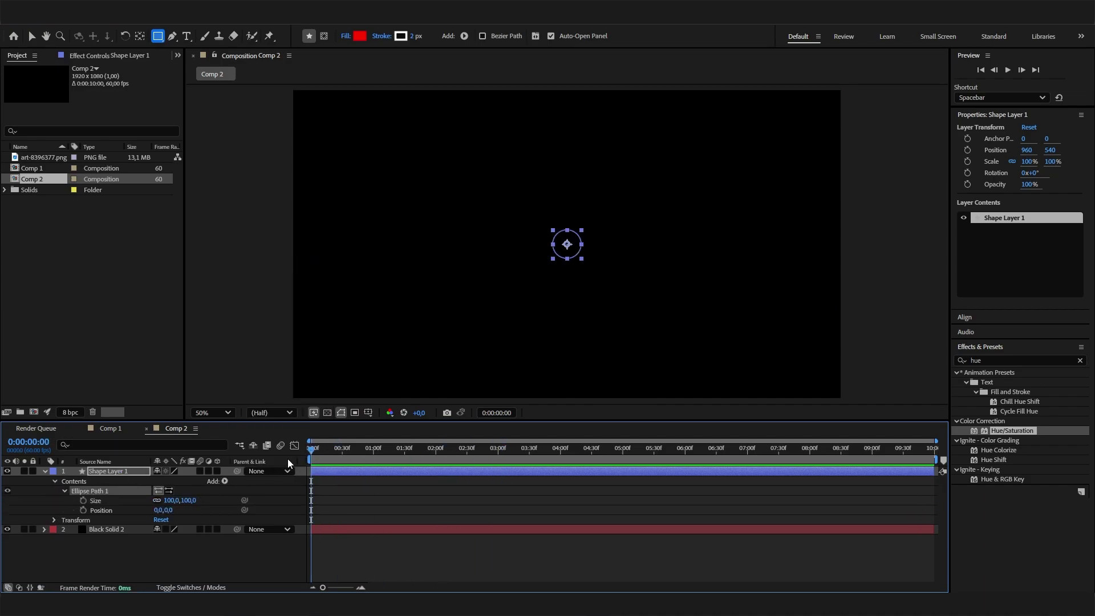
Keyframe the ellipse Size from 0 at frame 0 to 564 at 0:00:01:28
{"action": "left_click", "coordinate": [190, 500]}
{"action": "type", "text": "00"}
{"action": "key", "text": "Return"}
{"action": "left_click", "coordinate": [83, 500]}
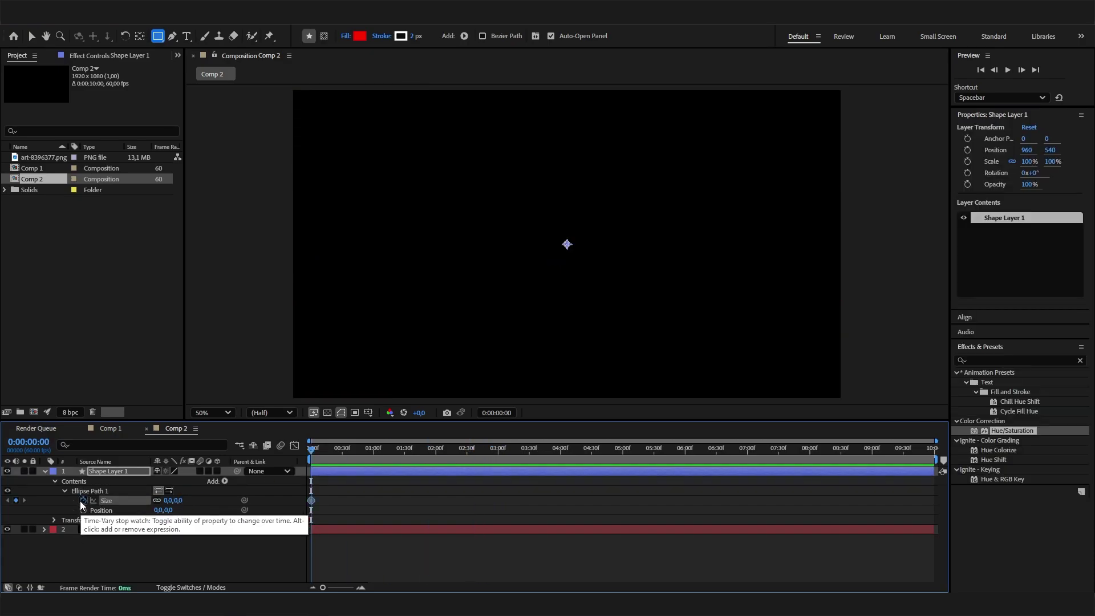
{"action": "left_click", "coordinate": [381, 458]}
{"action": "left_click", "coordinate": [413, 460]}
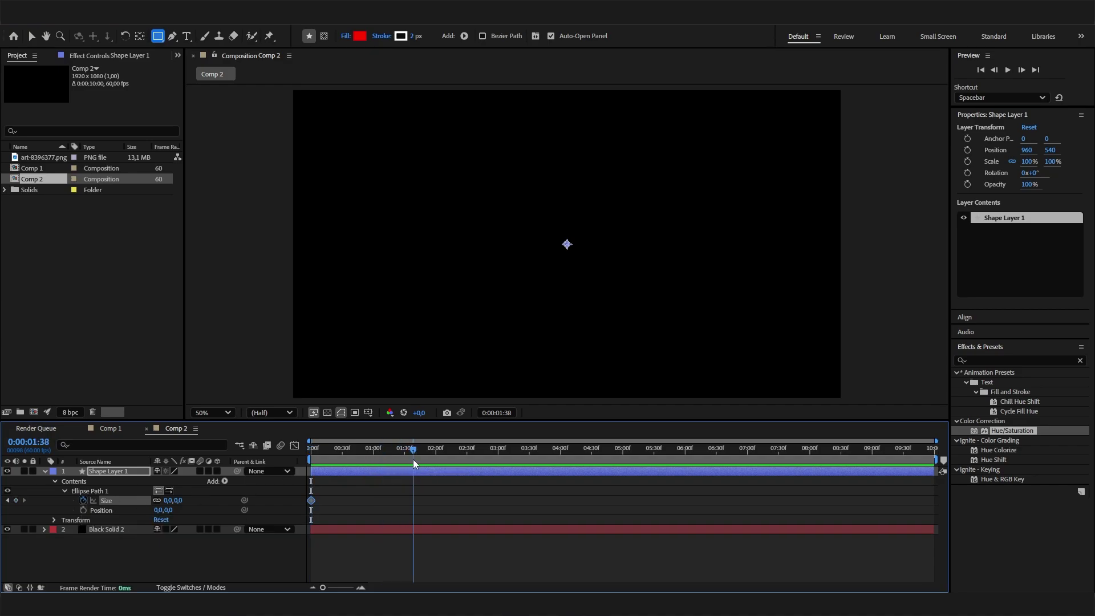
{"action": "left_click", "coordinate": [402, 454]}
{"action": "left_click_drag", "start_coordinate": [176, 502], "coordinate": [483, 485]}
{"action": "left_click_drag", "start_coordinate": [416, 451], "coordinate": [422, 478]}
Add a white stroke to the ellipse with a width of 59
{"action": "left_click", "coordinate": [272, 563]}
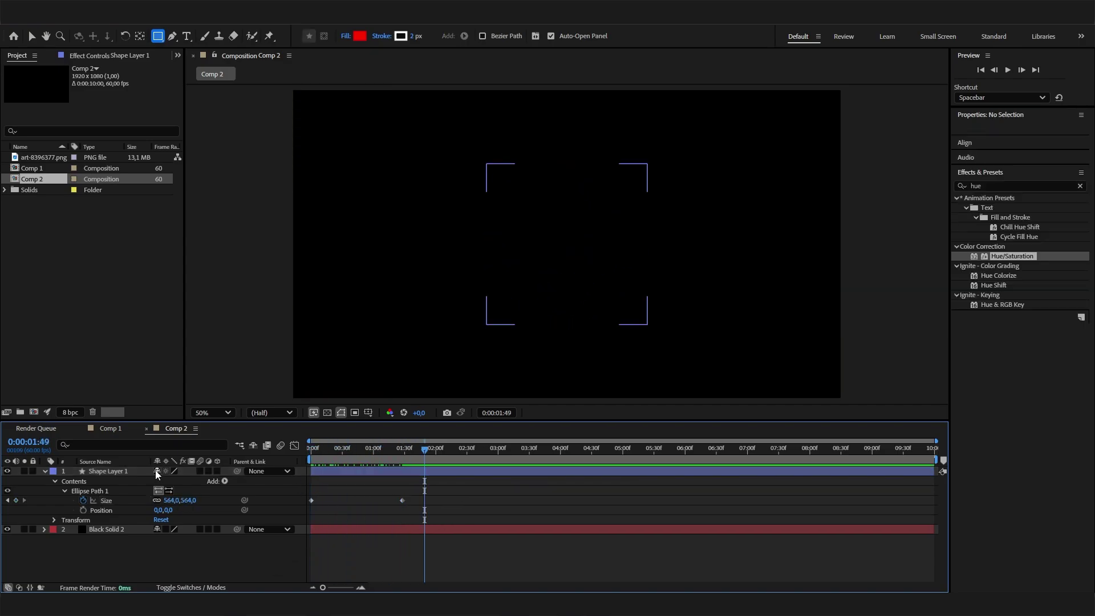
{"action": "left_click", "coordinate": [133, 474]}
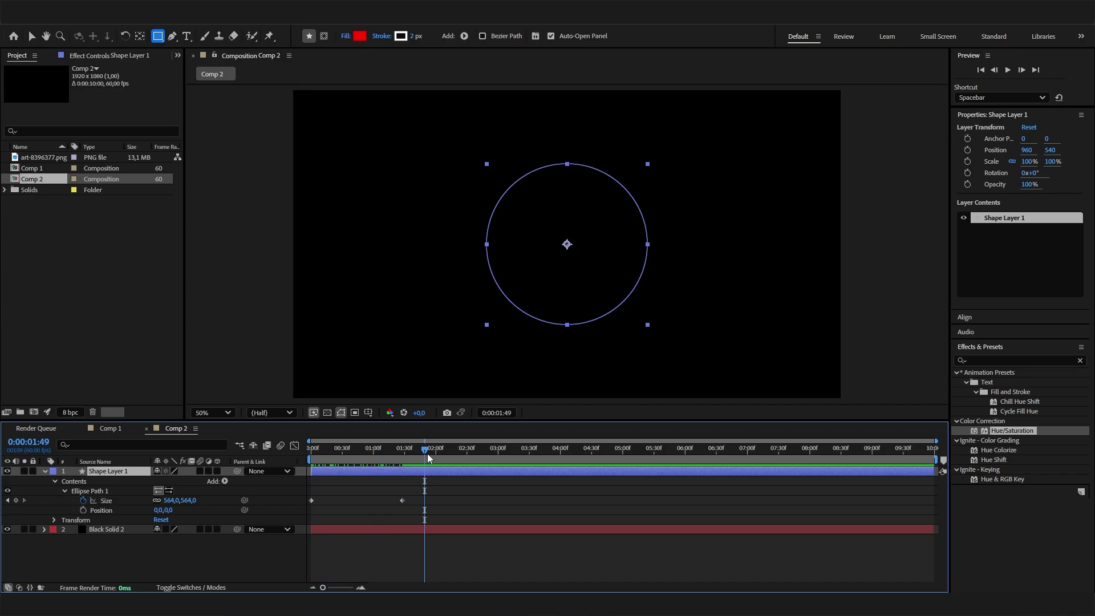
{"action": "left_click_drag", "start_coordinate": [424, 455], "coordinate": [373, 459]}
{"action": "left_click", "coordinate": [225, 482]}
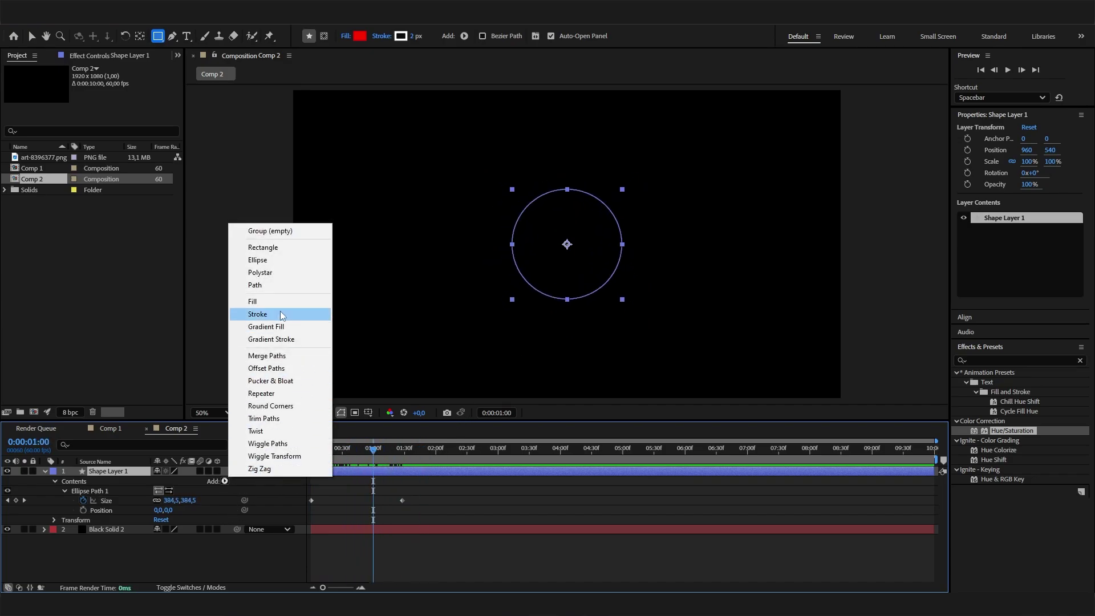
{"action": "left_click", "coordinate": [278, 313]}
{"action": "left_click", "coordinate": [64, 520]}
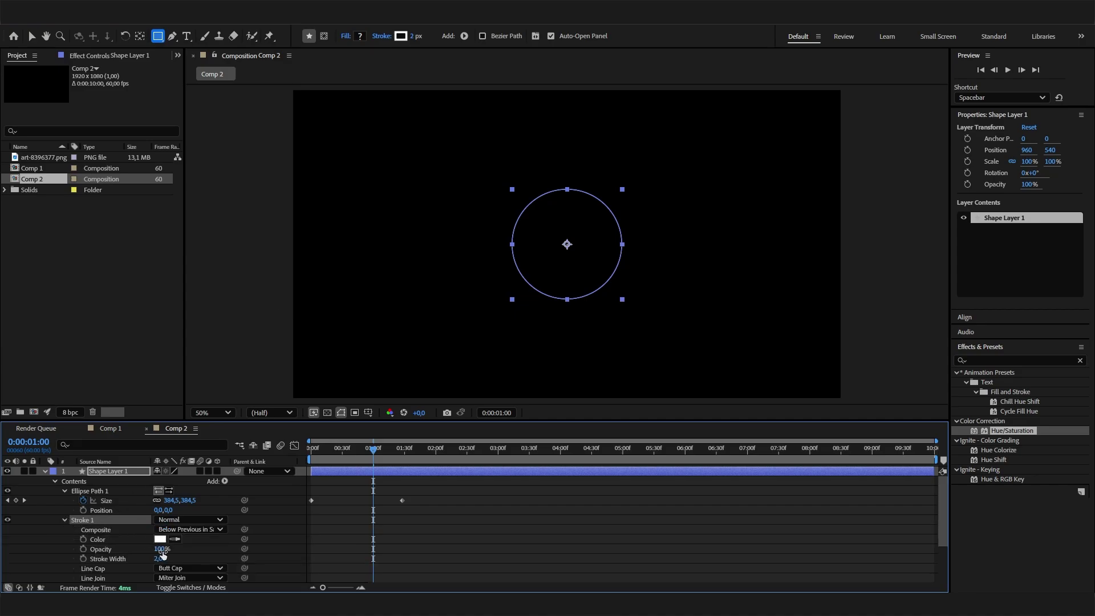
{"action": "left_click_drag", "start_coordinate": [158, 560], "coordinate": [195, 562]}
Preview the growing ring from frame 0 and select both Size keyframes
{"action": "left_click_drag", "start_coordinate": [394, 454], "coordinate": [224, 495]}
{"action": "key", "text": "space"}
{"action": "left_click_drag", "start_coordinate": [337, 451], "coordinate": [285, 478]}
{"action": "key", "text": "space"}
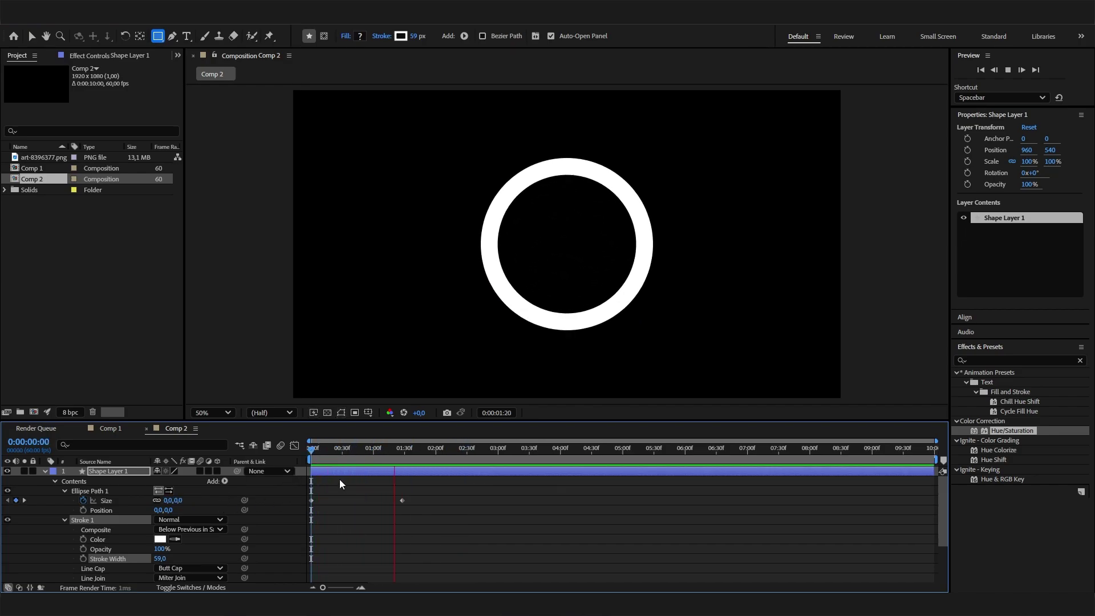
{"action": "left_click_drag", "start_coordinate": [375, 456], "coordinate": [337, 469]}
{"action": "left_click", "coordinate": [108, 500]}
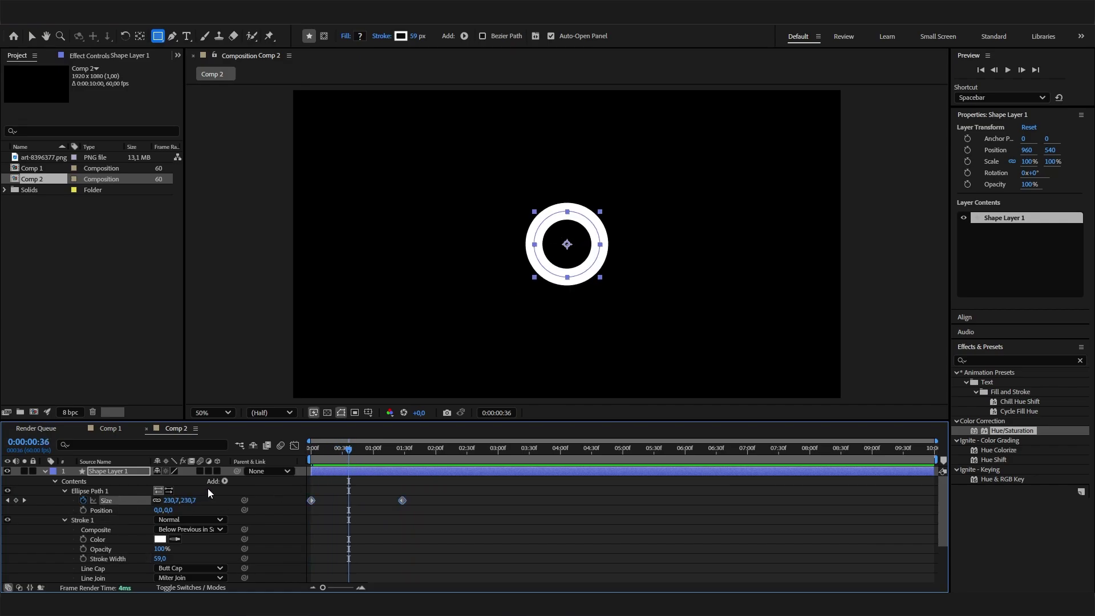
In the graph editor, ease the Size keyframes and steepen the first keyframe's handle
{"action": "left_click", "coordinate": [294, 445]}
{"action": "left_click", "coordinate": [118, 501]}
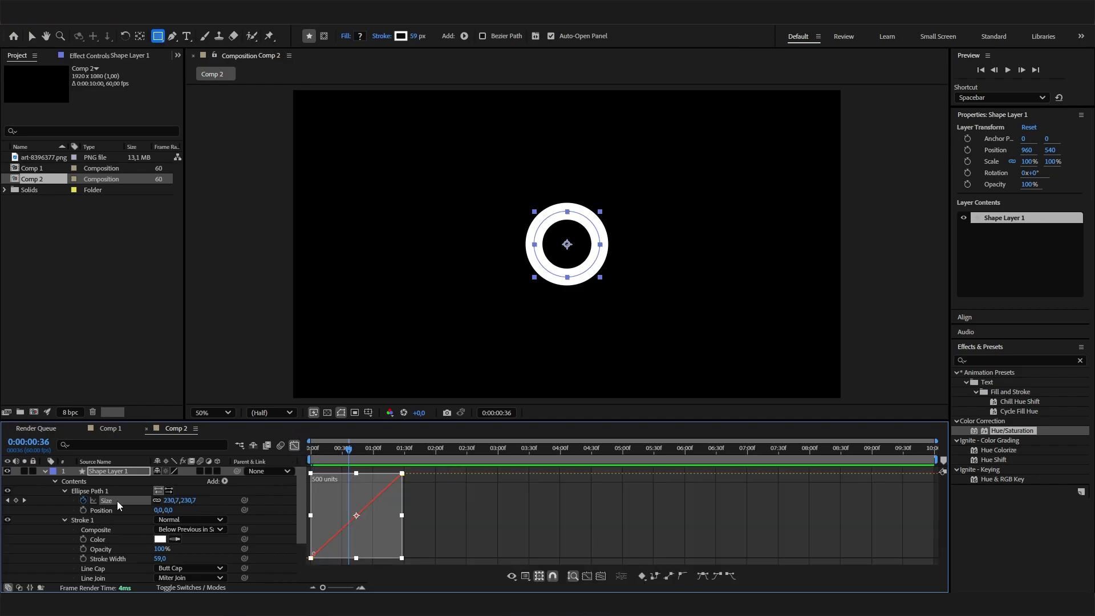
{"action": "left_click", "coordinate": [702, 577]}
{"action": "left_click", "coordinate": [468, 538]}
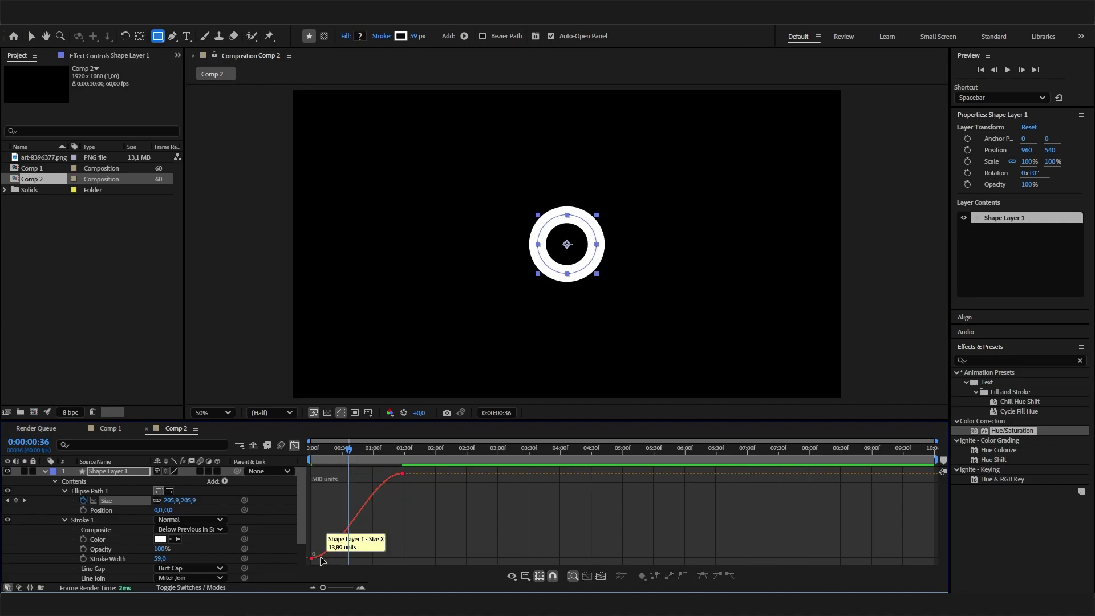
{"action": "left_click", "coordinate": [313, 558]}
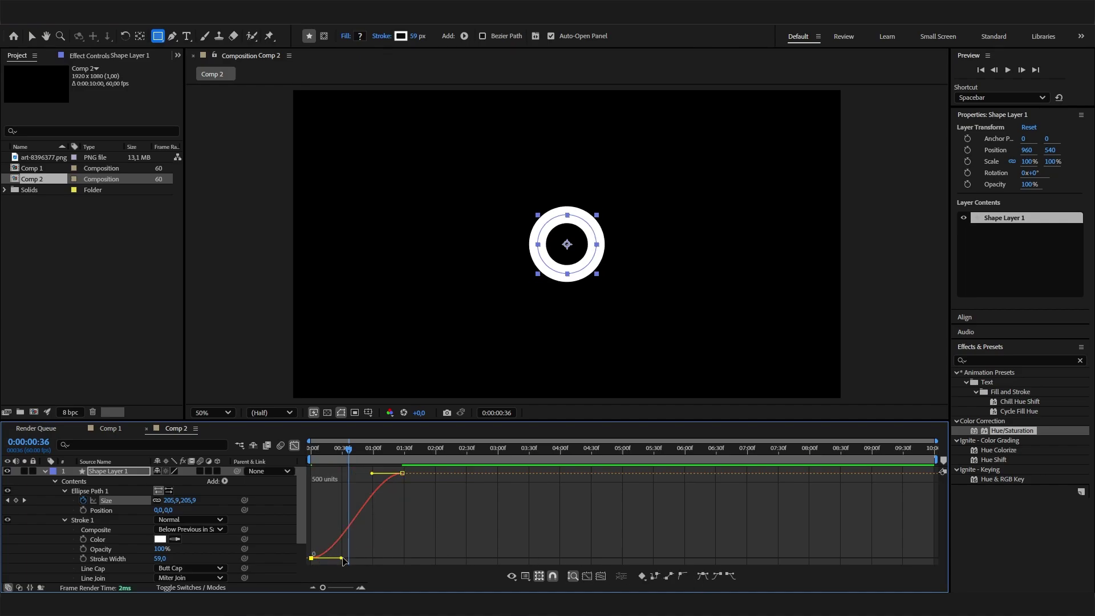
{"action": "left_click_drag", "start_coordinate": [342, 558], "coordinate": [291, 461]}
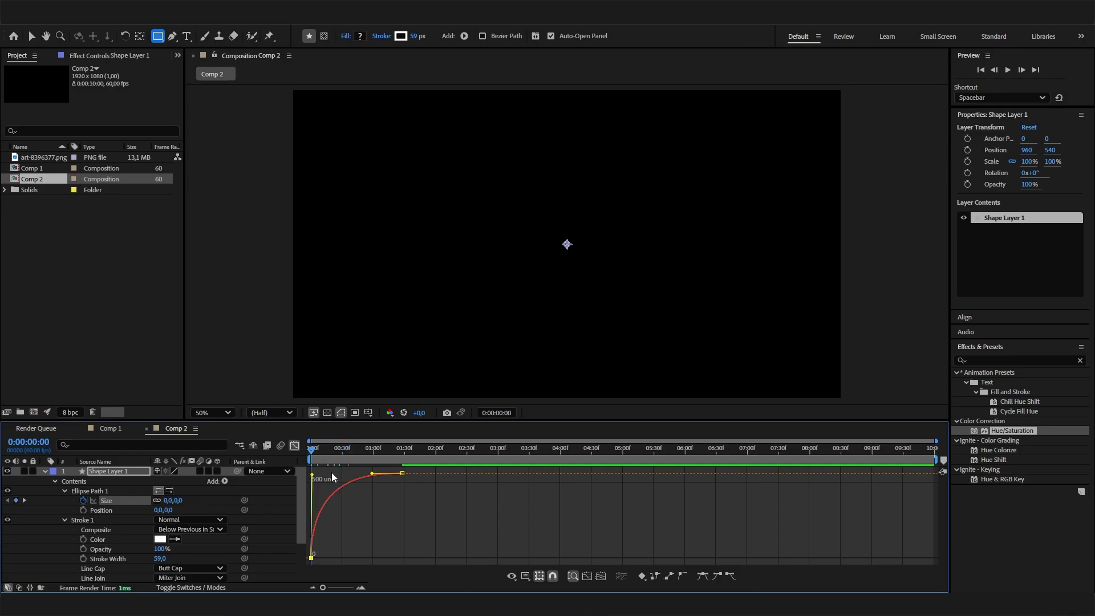
Preview the eased growth and fine-tune the Size curve
{"action": "key", "text": "space"}
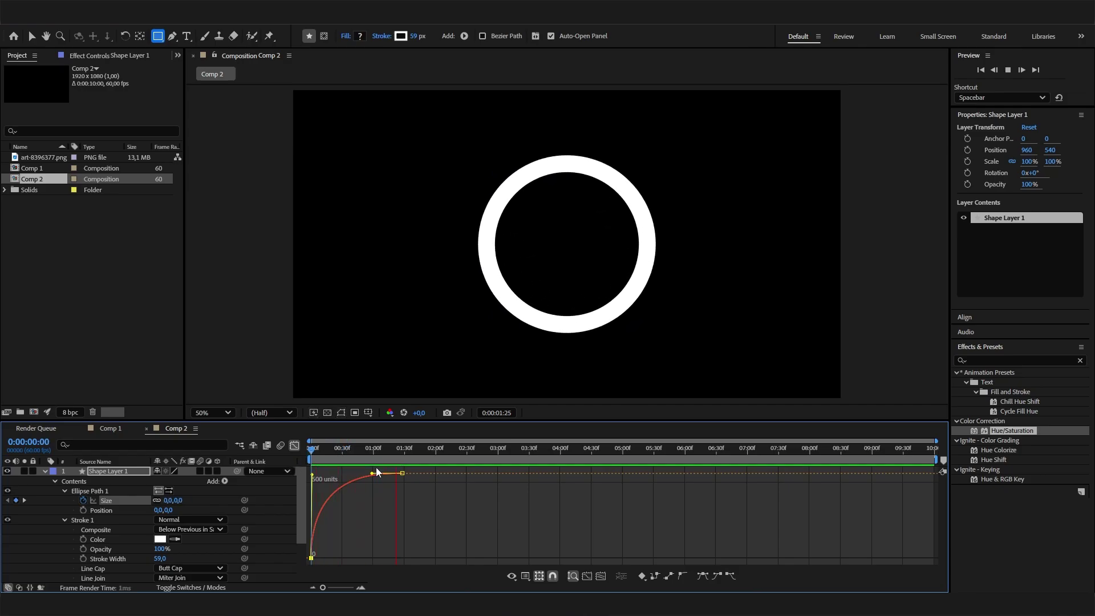
{"action": "key", "text": "space"}
{"action": "left_click_drag", "start_coordinate": [312, 473], "coordinate": [319, 478]}
{"action": "key", "text": "space"}
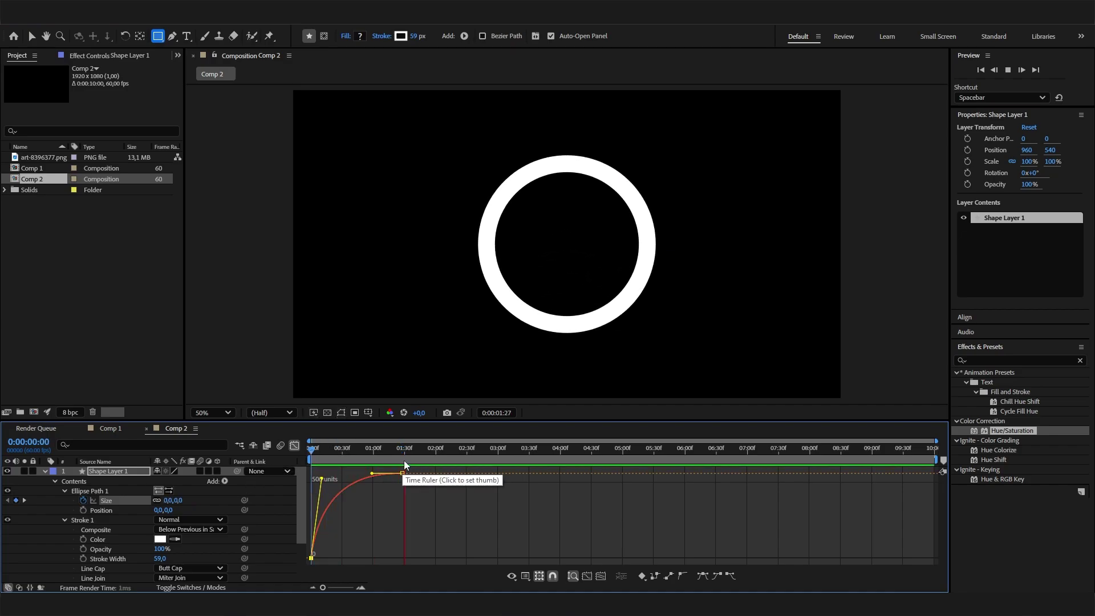
{"action": "key", "text": "space"}
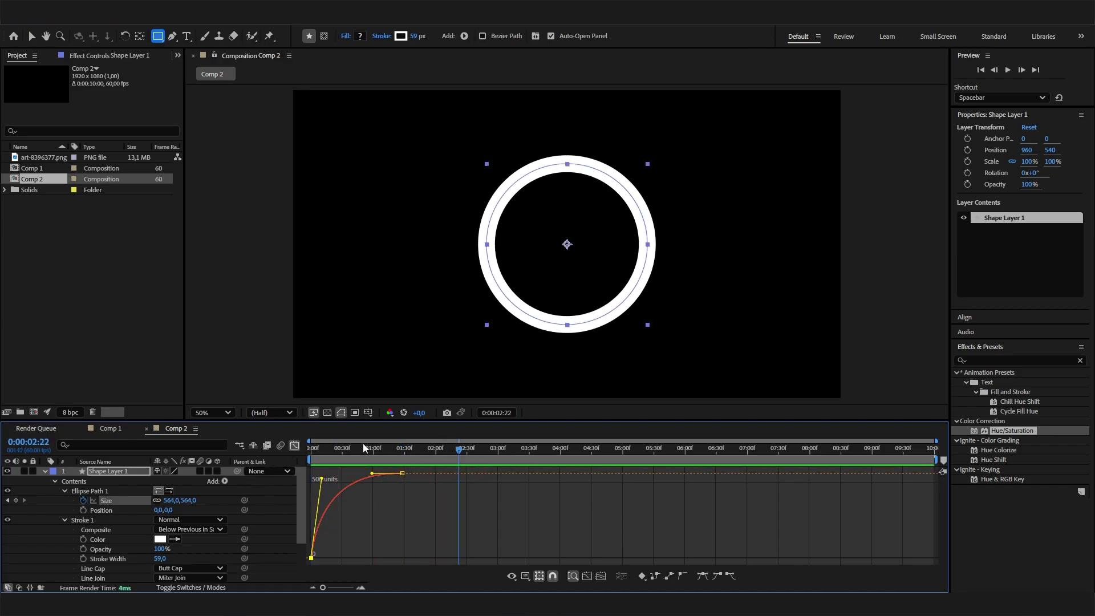
{"action": "left_click_drag", "start_coordinate": [363, 445], "coordinate": [323, 488]}
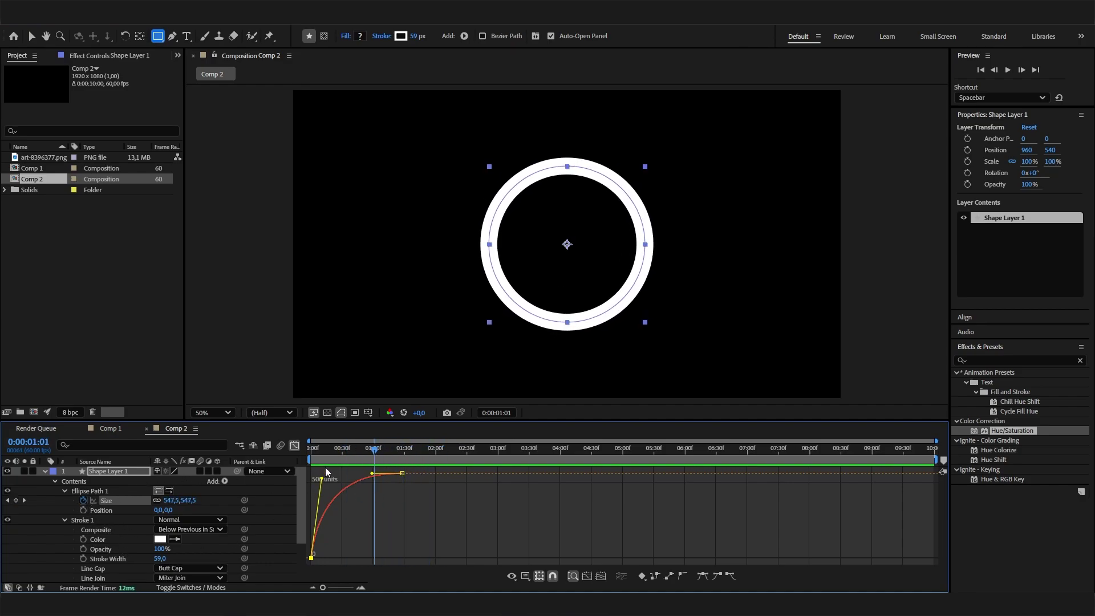
Keyframe the Stroke Width at 70 at the start of the animation
{"action": "left_click_drag", "start_coordinate": [326, 465], "coordinate": [285, 459]}
{"action": "left_click", "coordinate": [114, 558]}
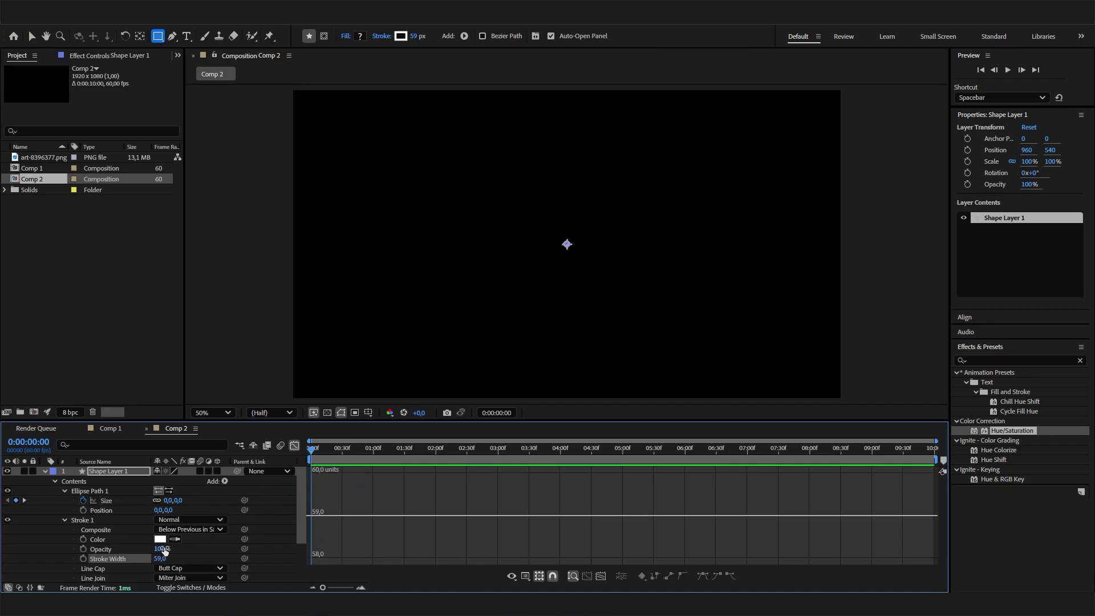
{"action": "left_click", "coordinate": [84, 558]}
{"action": "left_click", "coordinate": [161, 558]}
{"action": "type", "text": "70"}
{"action": "key", "text": "Return"}
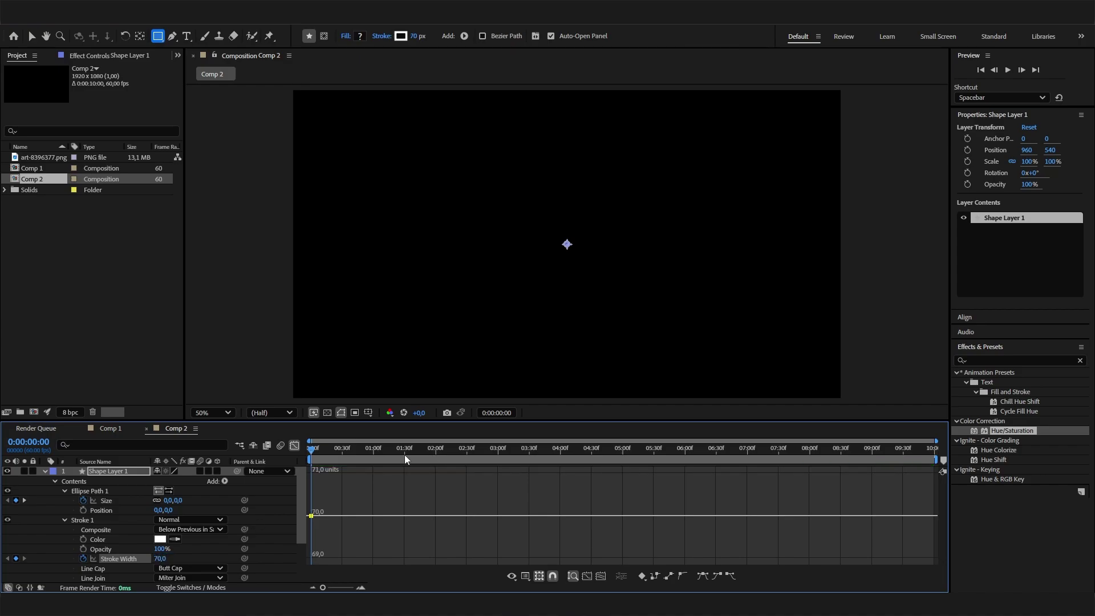
Set Stroke Width to 0 at 0:00:01:12 and preview the thinning stroke
{"action": "left_click_drag", "start_coordinate": [319, 448], "coordinate": [374, 455]}
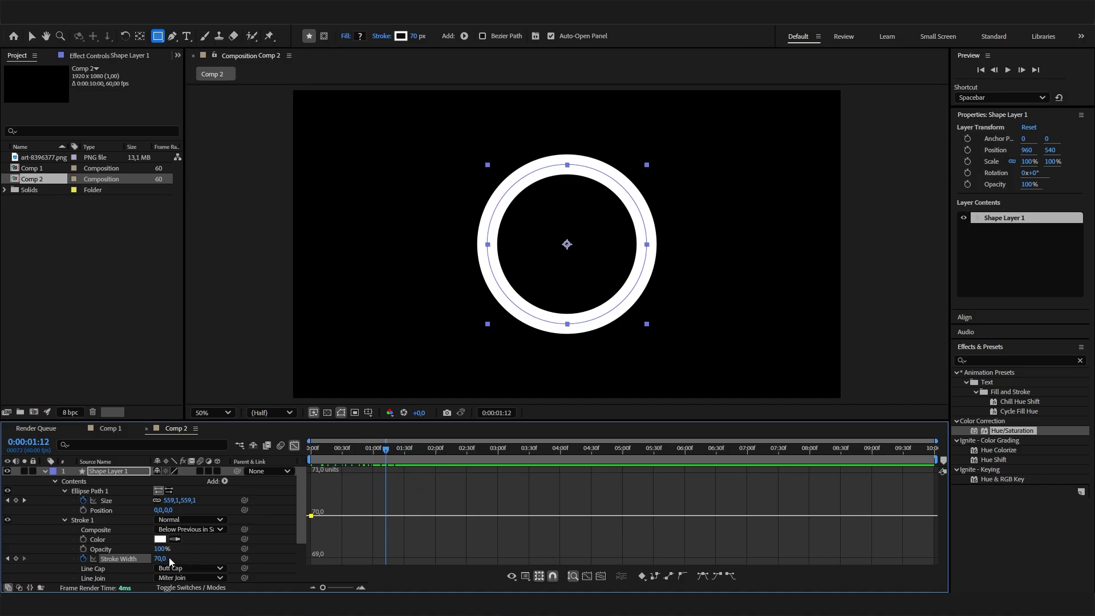
{"action": "left_click", "coordinate": [164, 558]}
{"action": "type", "text": "0"}
{"action": "key", "text": "Return"}
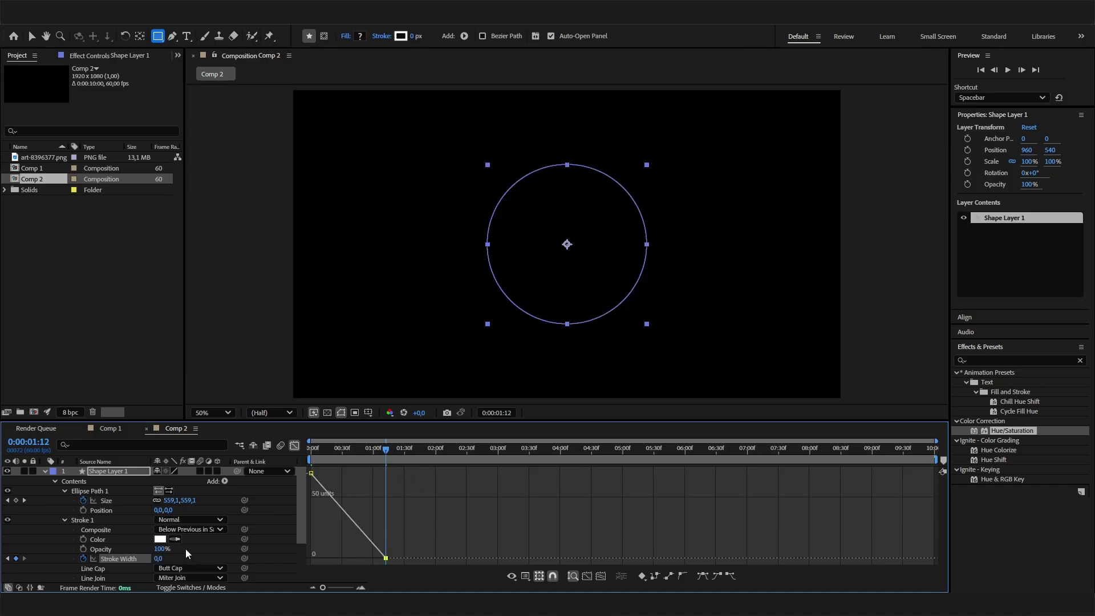
{"action": "key", "text": "space"}
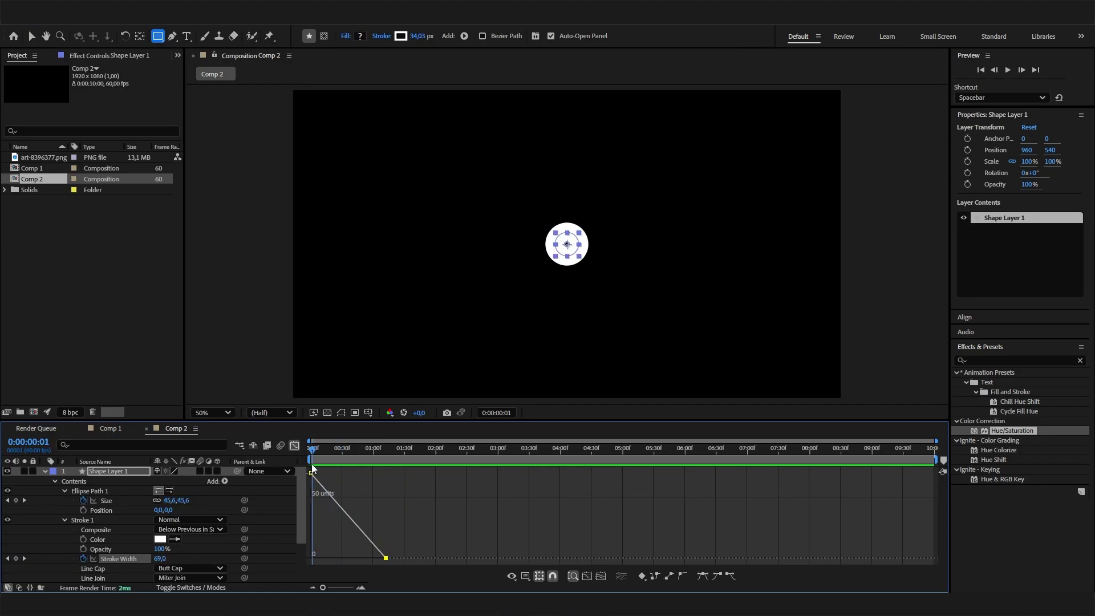
{"action": "left_click_drag", "start_coordinate": [313, 449], "coordinate": [349, 450]}
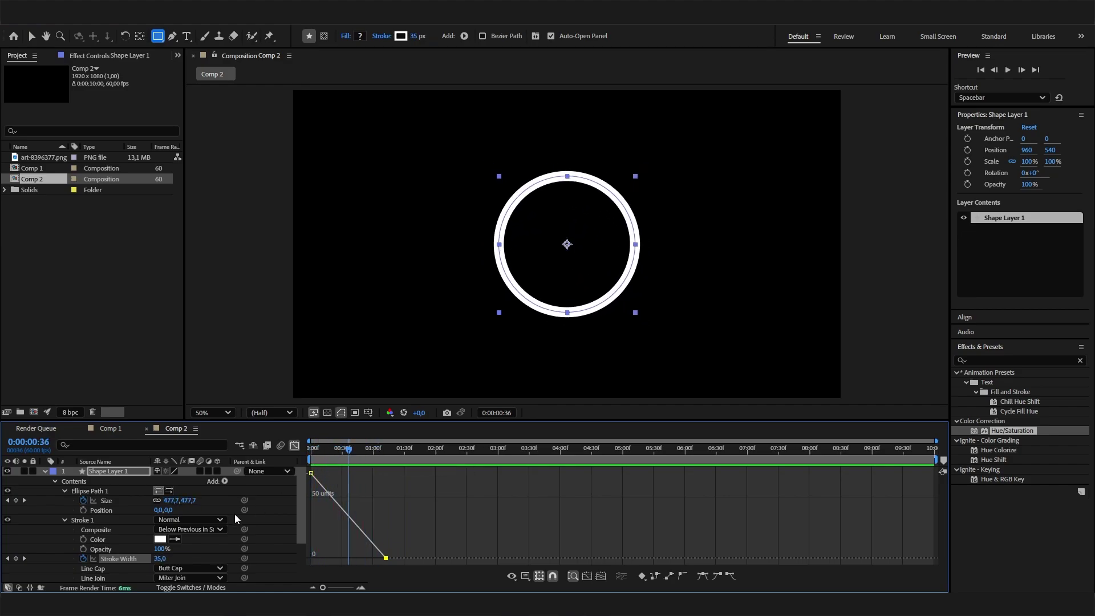
Ease both Stroke Width keyframes so the width drops sharply at the end
{"action": "left_click", "coordinate": [134, 558]}
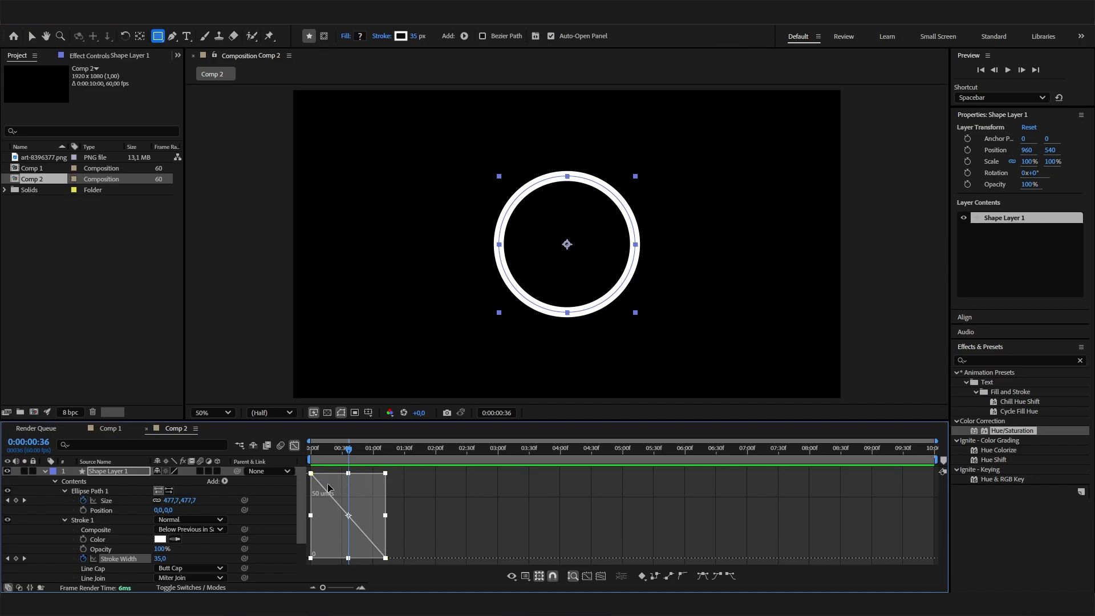
{"action": "left_click", "coordinate": [702, 576]}
{"action": "left_click", "coordinate": [442, 546]}
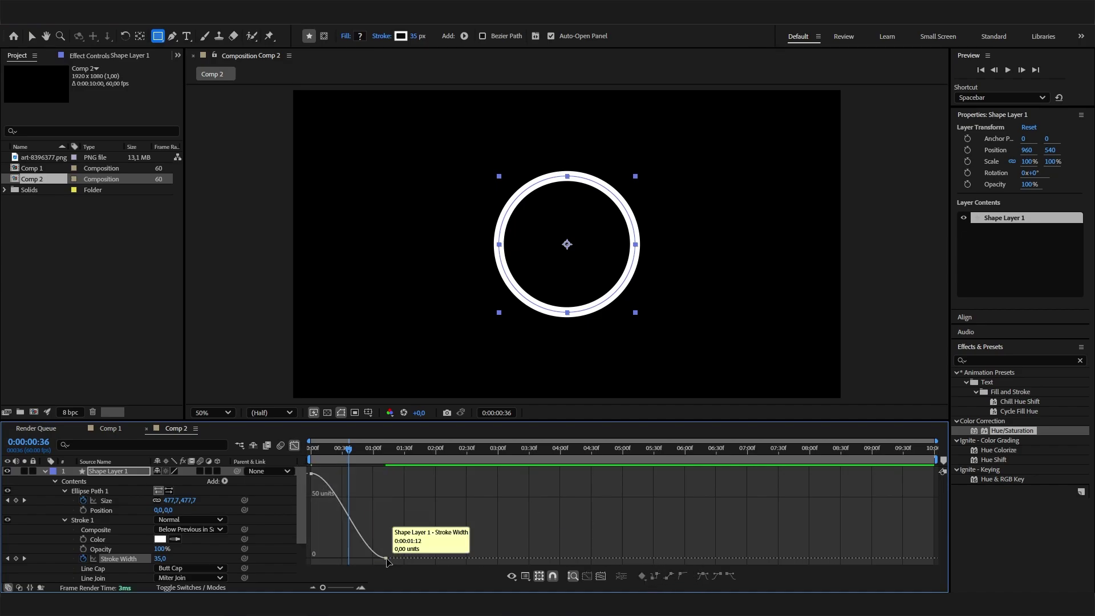
{"action": "left_click", "coordinate": [386, 558]}
{"action": "left_click_drag", "start_coordinate": [360, 558], "coordinate": [384, 530]}
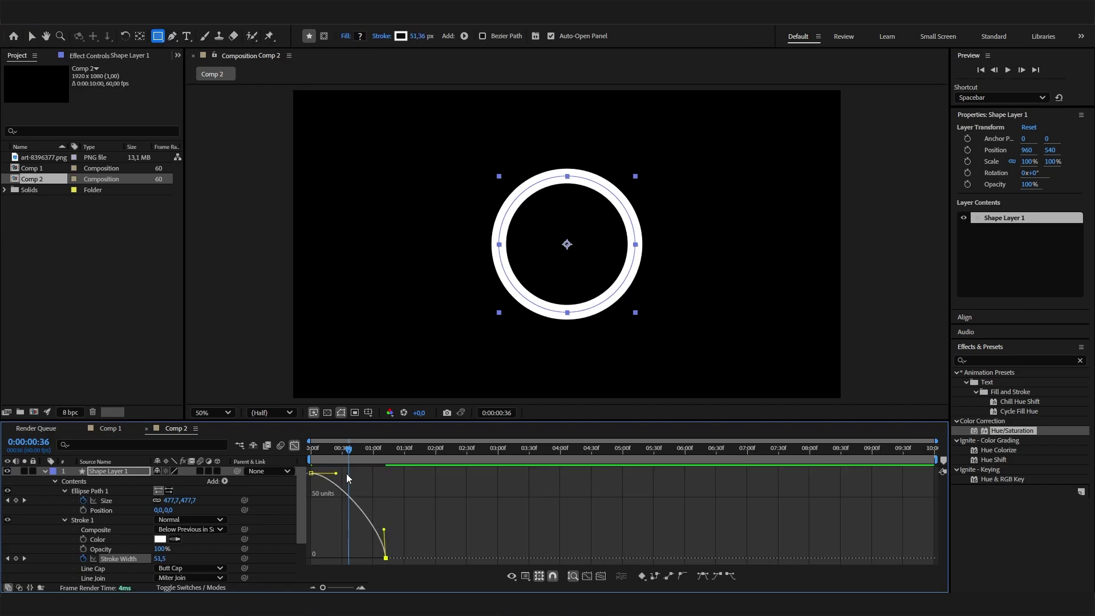
{"action": "key", "text": "space"}
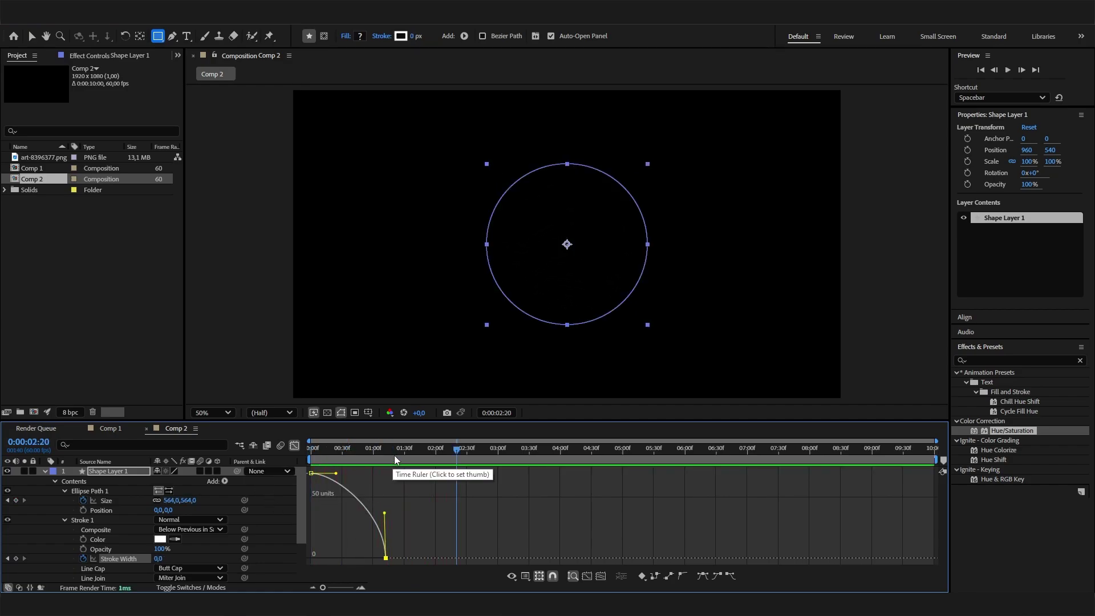
Search 'mos' and apply the Mosaic effect to Shape Layer 1
{"action": "key", "text": "space"}
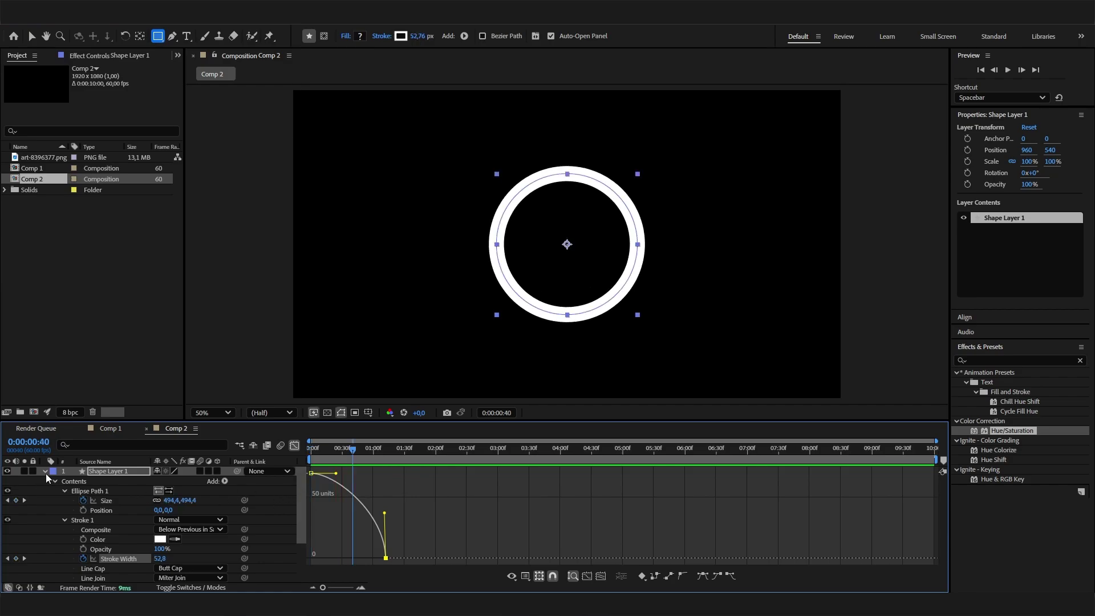
{"action": "left_click", "coordinate": [45, 471]}
{"action": "left_click_drag", "start_coordinate": [329, 447], "coordinate": [337, 454]}
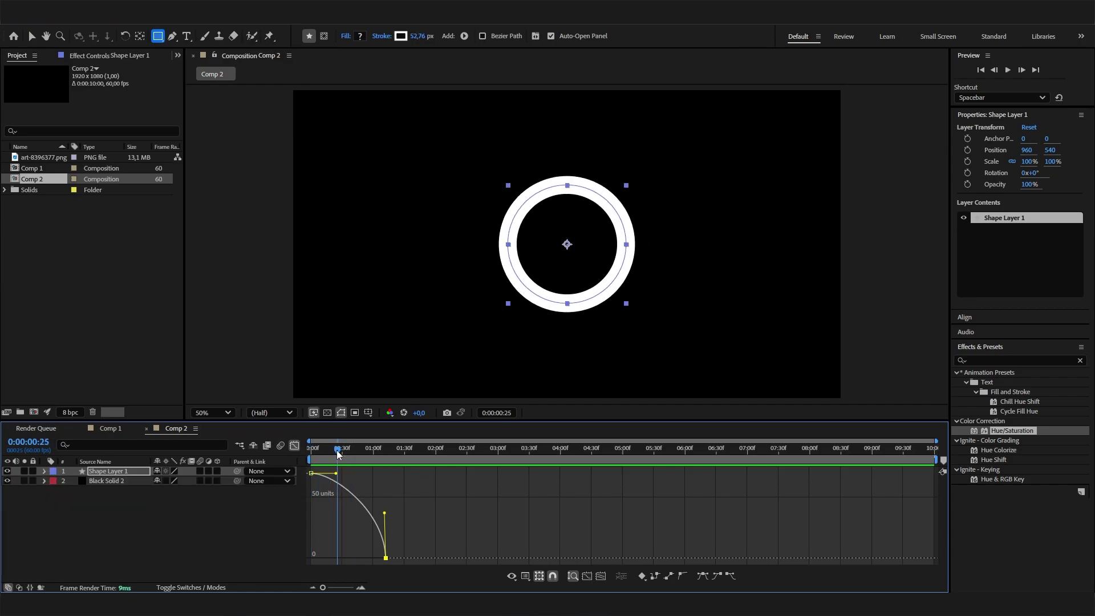
{"action": "left_click", "coordinate": [1079, 360]}
{"action": "left_click", "coordinate": [1064, 359]}
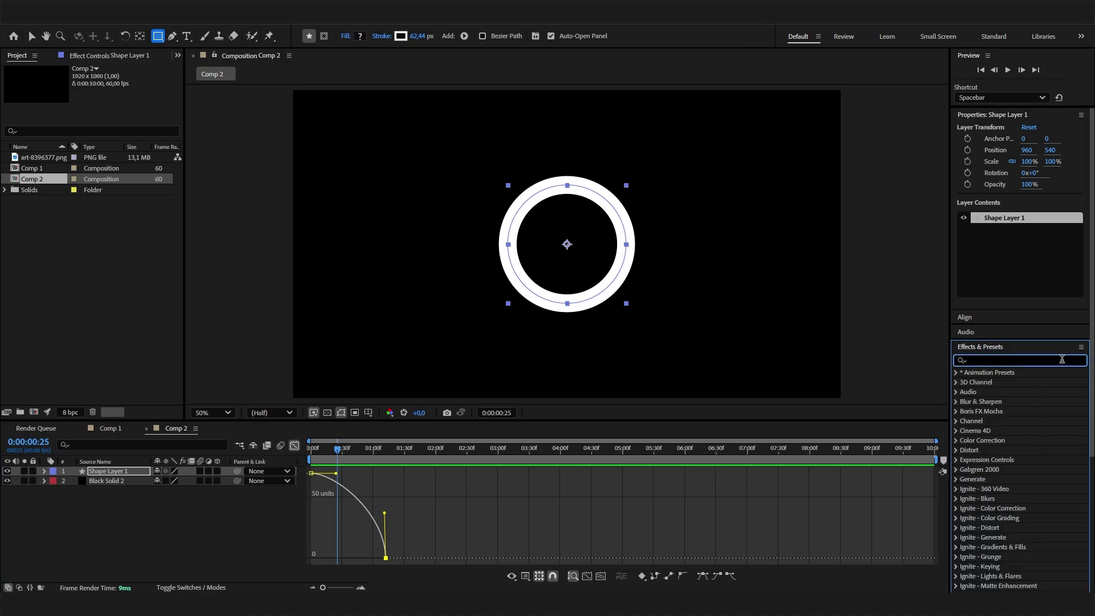
{"action": "type", "text": "mos"}
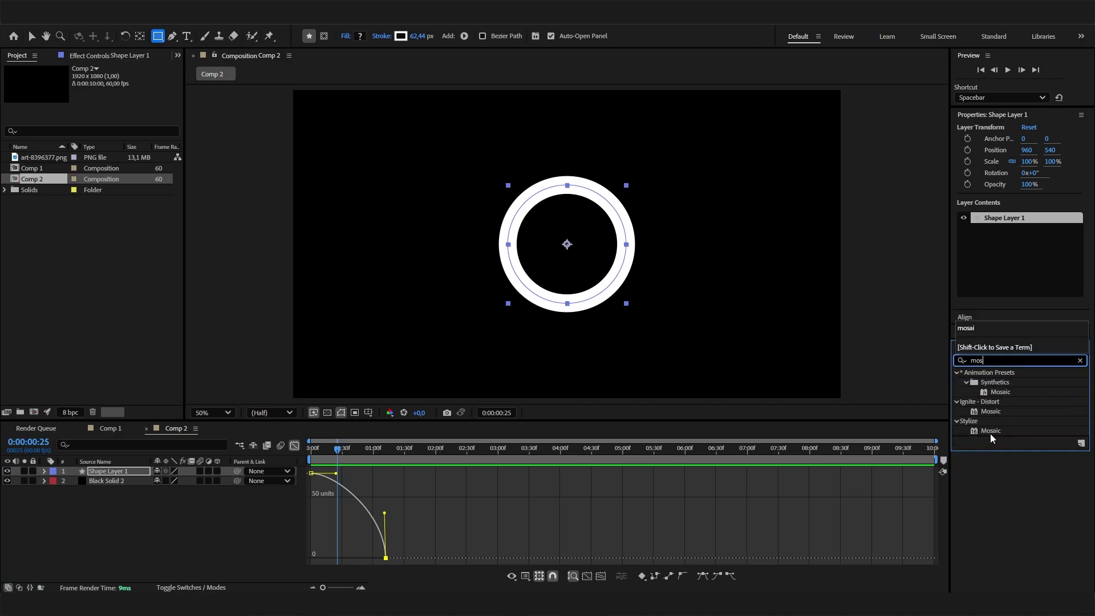
{"action": "left_click_drag", "start_coordinate": [990, 430], "coordinate": [124, 474]}
Set Mosaic Horizontal and Vertical Blocks to 50
{"action": "left_click_drag", "start_coordinate": [107, 88], "coordinate": [125, 99]}
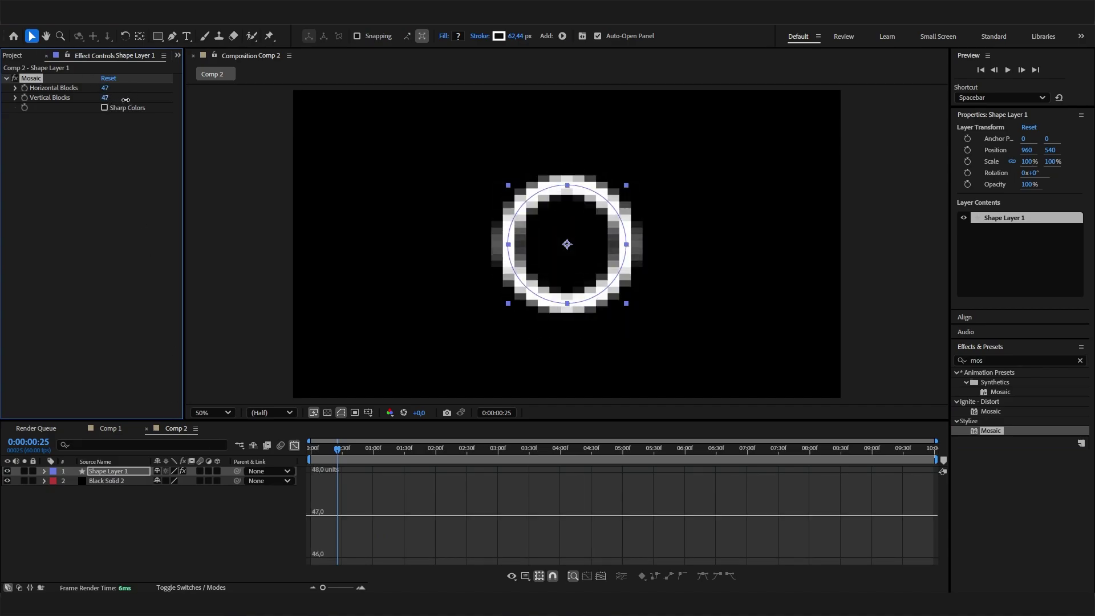
{"action": "left_click", "coordinate": [109, 87]}
{"action": "type", "text": "50"}
{"action": "key", "text": "Return"}
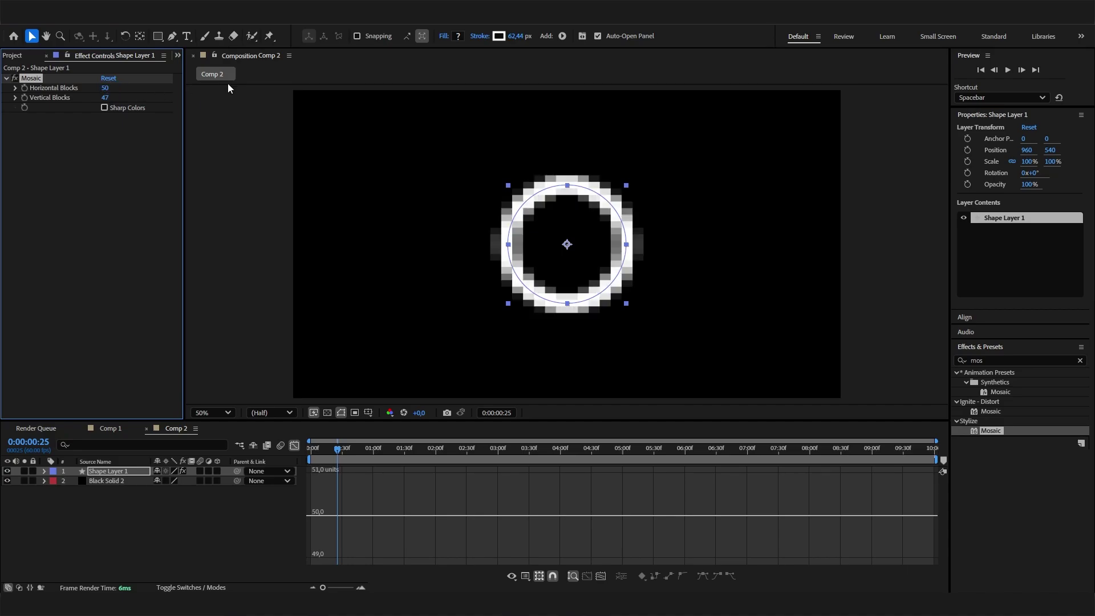
{"action": "left_click", "coordinate": [106, 97]}
{"action": "type", "text": "50"}
{"action": "key", "text": "Return"}
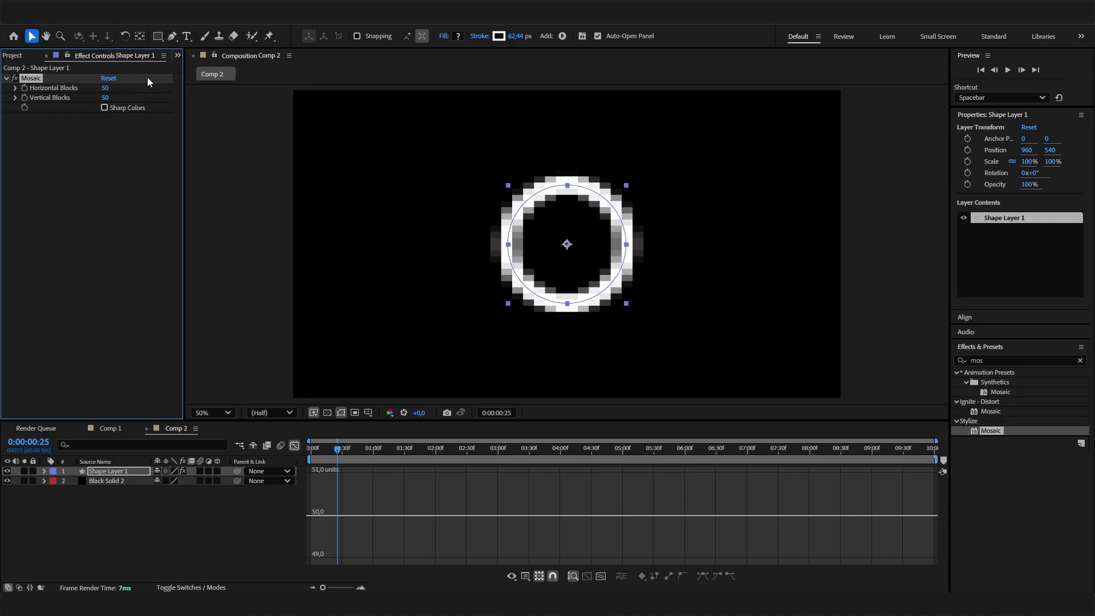
Turn on Sharp Colors for the Mosaic effect
{"action": "left_click", "coordinate": [101, 114]}
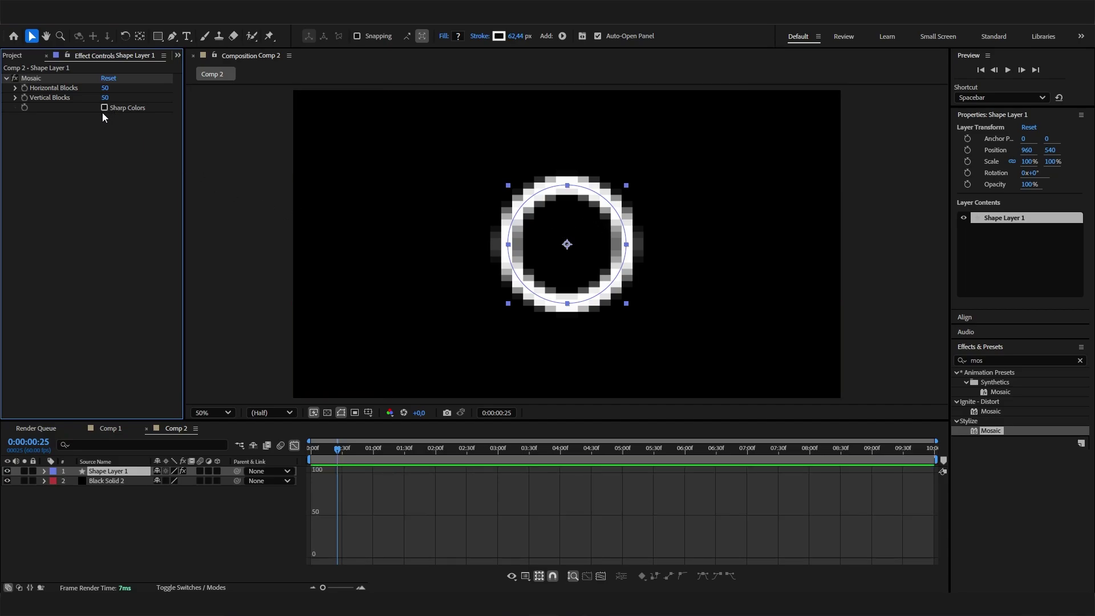
{"action": "left_click", "coordinate": [104, 108]}
{"action": "key", "text": "ctrl+z"}
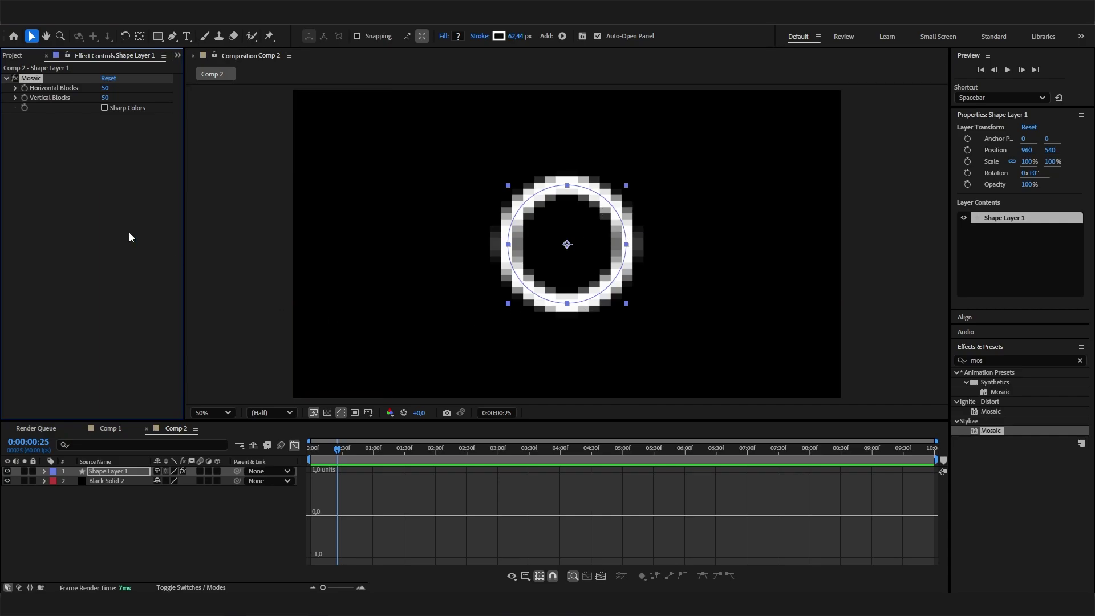
{"action": "left_click", "coordinate": [105, 107]}
{"action": "left_click", "coordinate": [177, 513]}
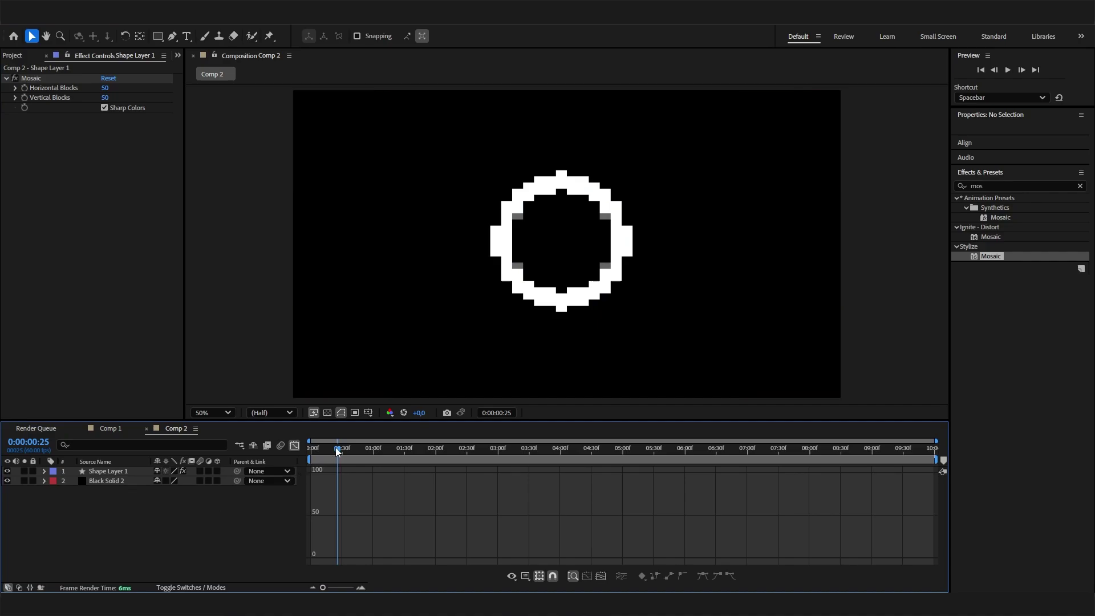
{"action": "key", "text": "Home"}
{"action": "key", "text": "space"}
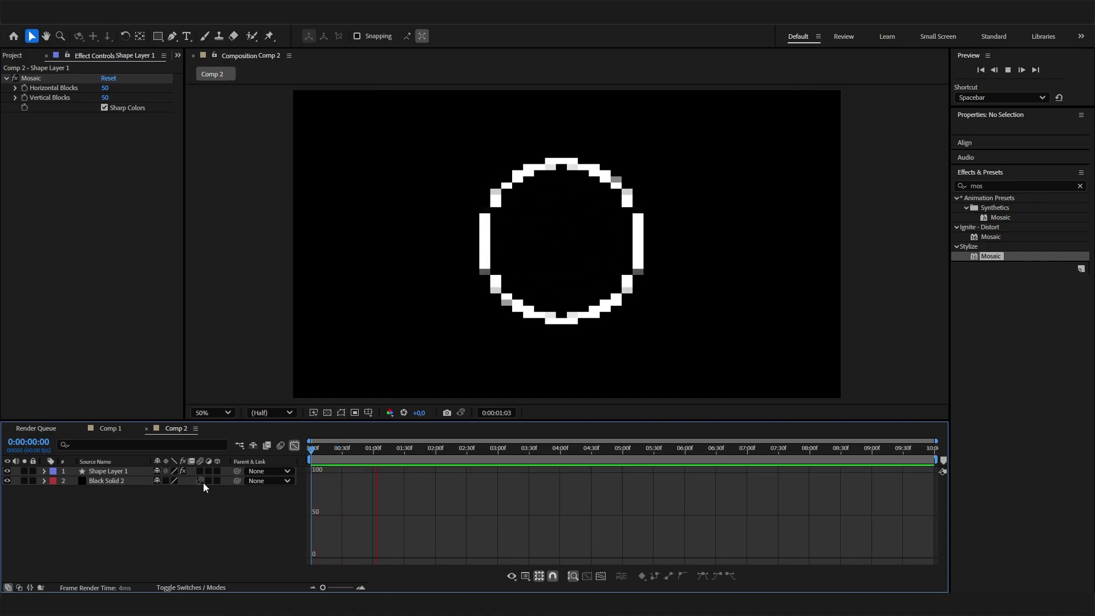
{"action": "left_click", "coordinate": [375, 452]}
{"action": "key", "text": "space"}
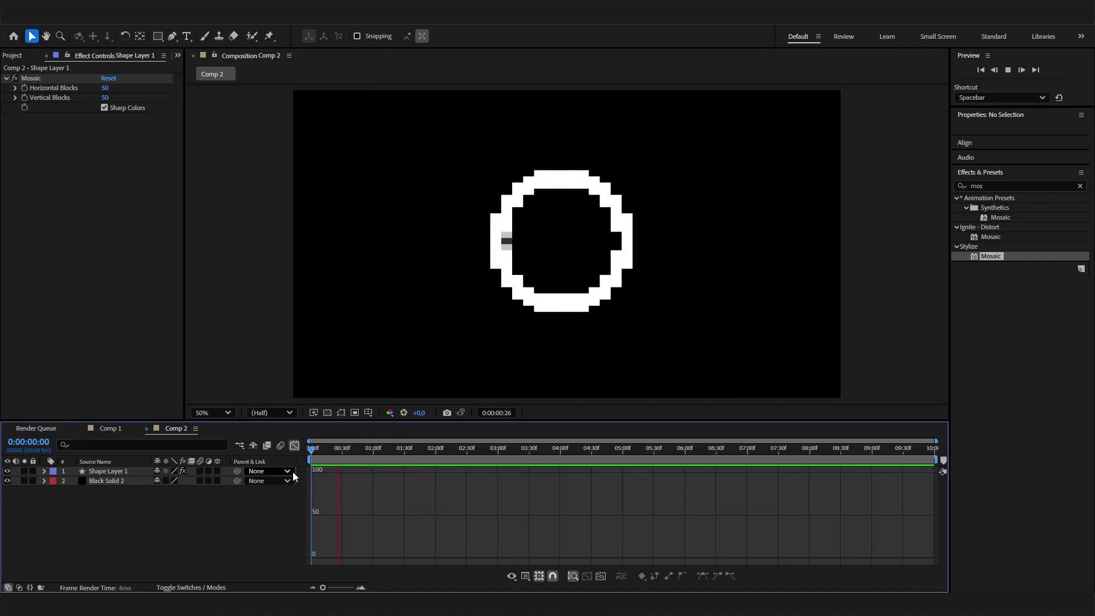
{"action": "left_click", "coordinate": [425, 451]}
{"action": "left_click_drag", "start_coordinate": [425, 457], "coordinate": [318, 474]}
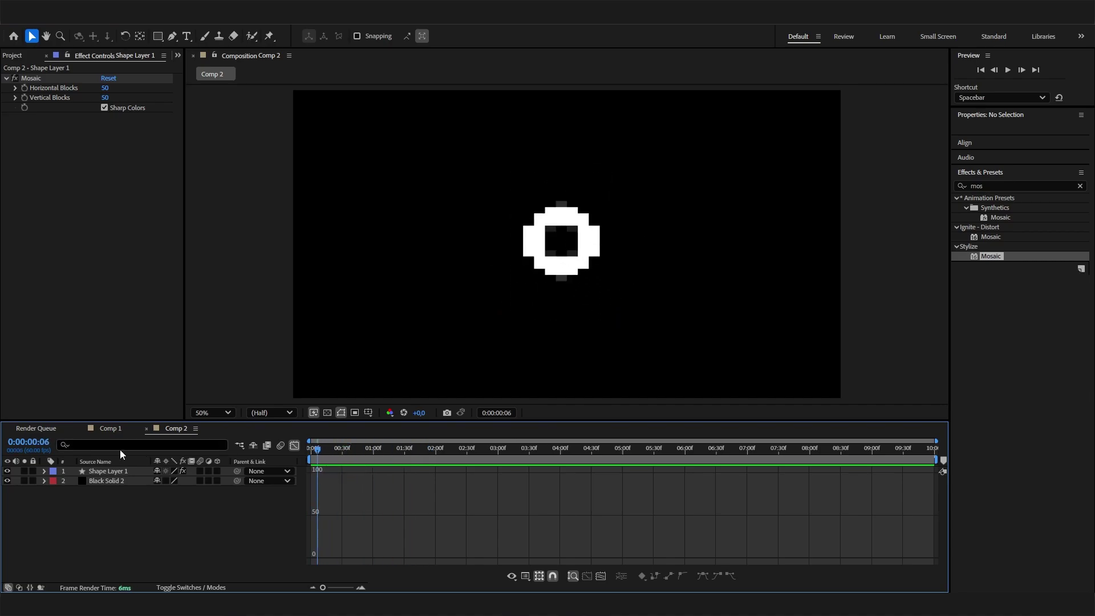
{"action": "left_click", "coordinate": [336, 453]}
{"action": "left_click_drag", "start_coordinate": [337, 453], "coordinate": [342, 453]}
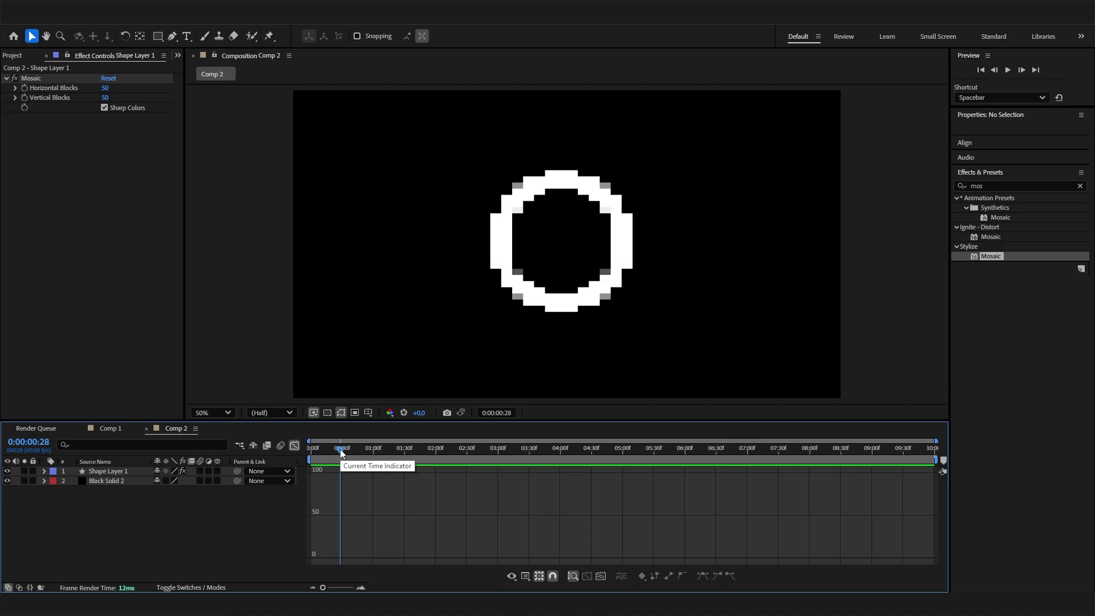
{"action": "left_click_drag", "start_coordinate": [341, 450], "coordinate": [373, 449]}
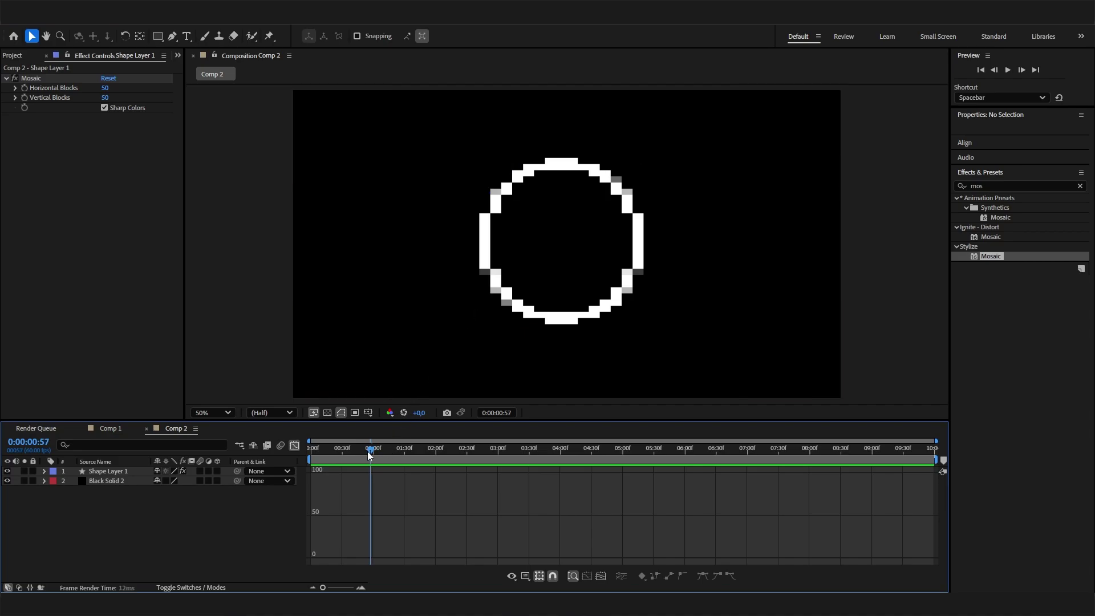
{"action": "left_click_drag", "start_coordinate": [367, 450], "coordinate": [297, 461]}
{"action": "key", "text": "space"}
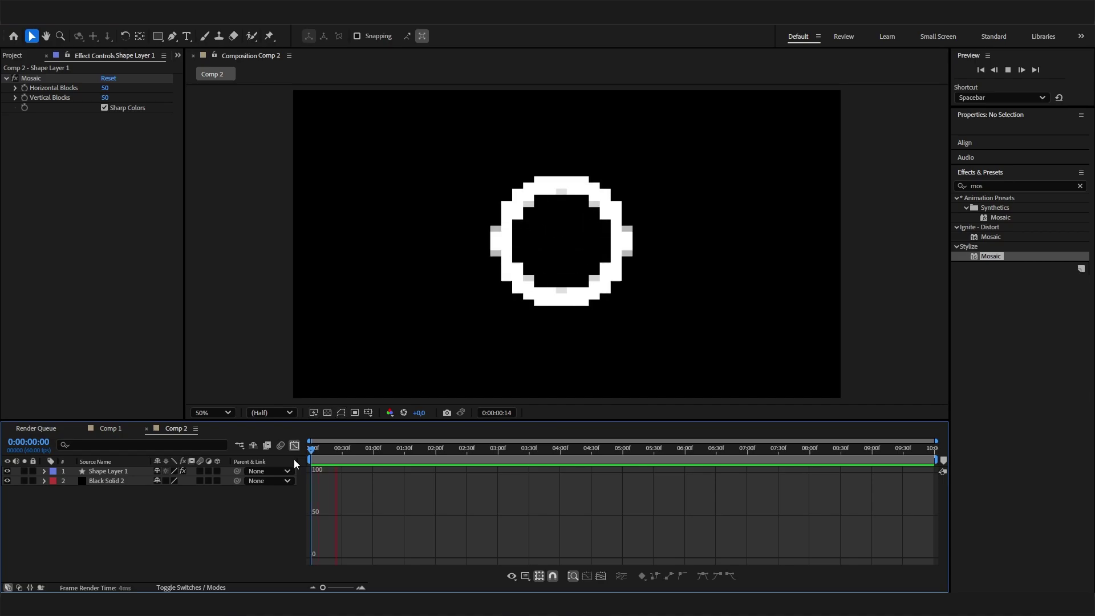
Search 'post' and apply Posterize Time to the ring layer
{"action": "left_click", "coordinate": [330, 454]}
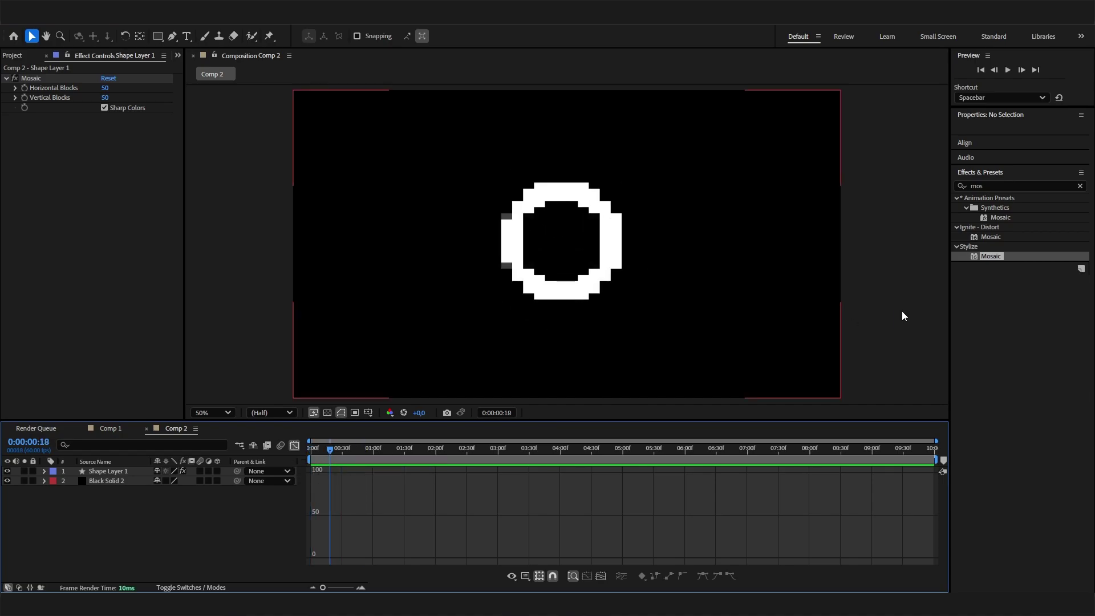
{"action": "left_click", "coordinate": [992, 185]}
{"action": "type", "text": "post"}
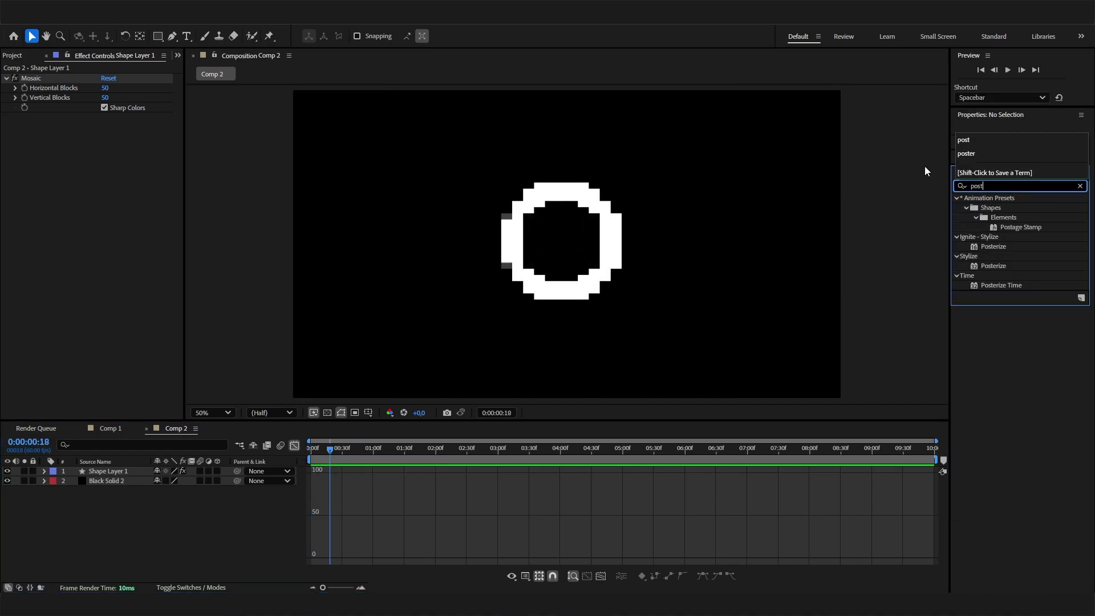
{"action": "left_click_drag", "start_coordinate": [1001, 285], "coordinate": [115, 474]}
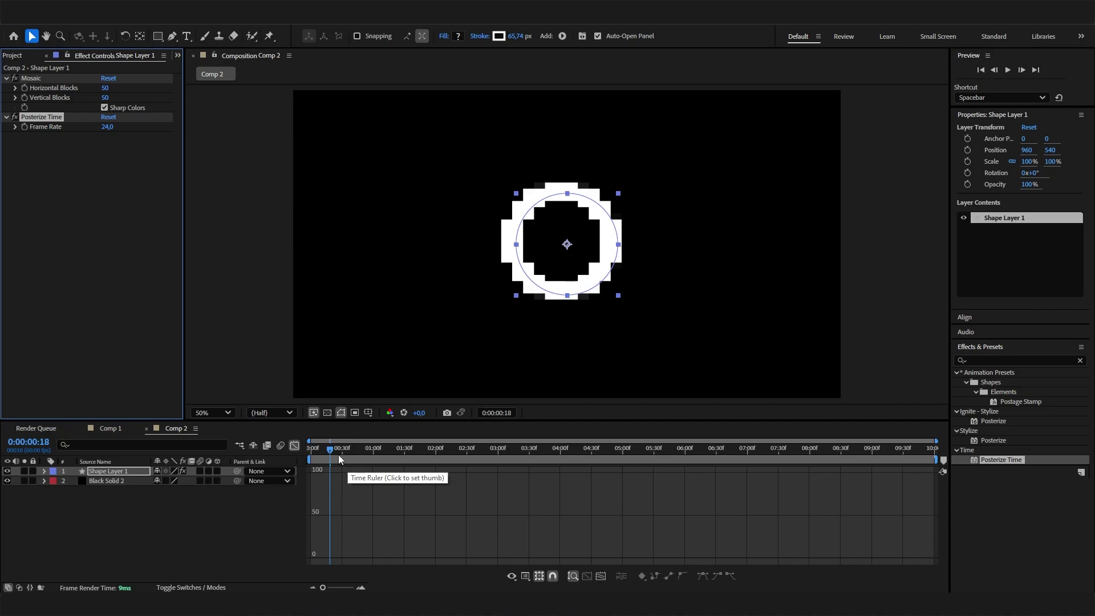
Set the Posterize Time frame rate to 12 and preview the choppy animation
{"action": "left_click", "coordinate": [113, 125]}
{"action": "type", "text": "12"}
{"action": "key", "text": "Return"}
{"action": "key", "text": "space"}
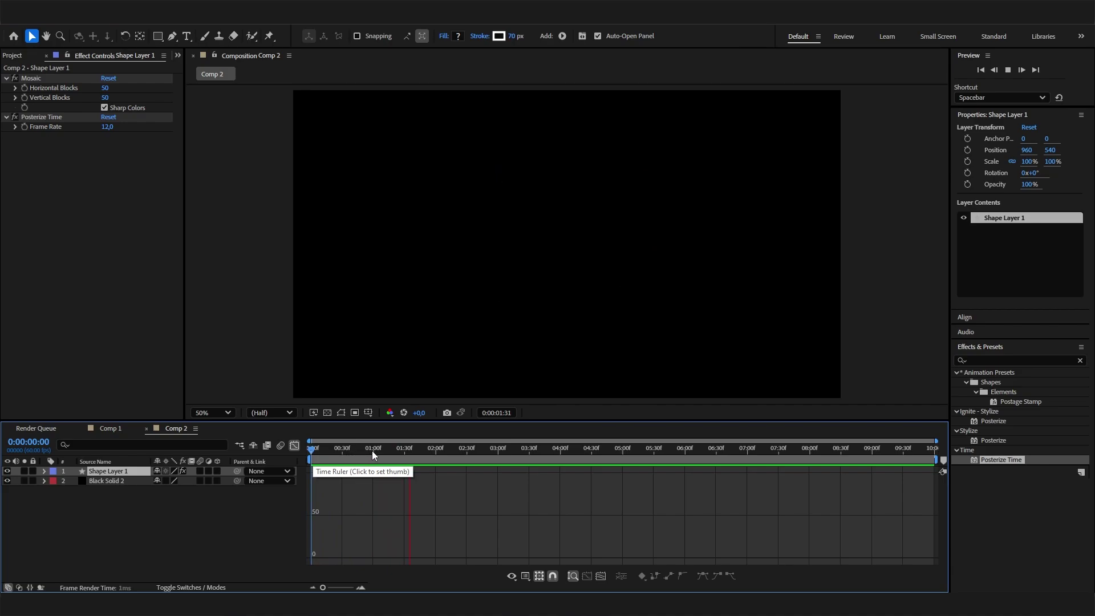
{"action": "key", "text": "space"}
{"action": "key", "text": "space"}
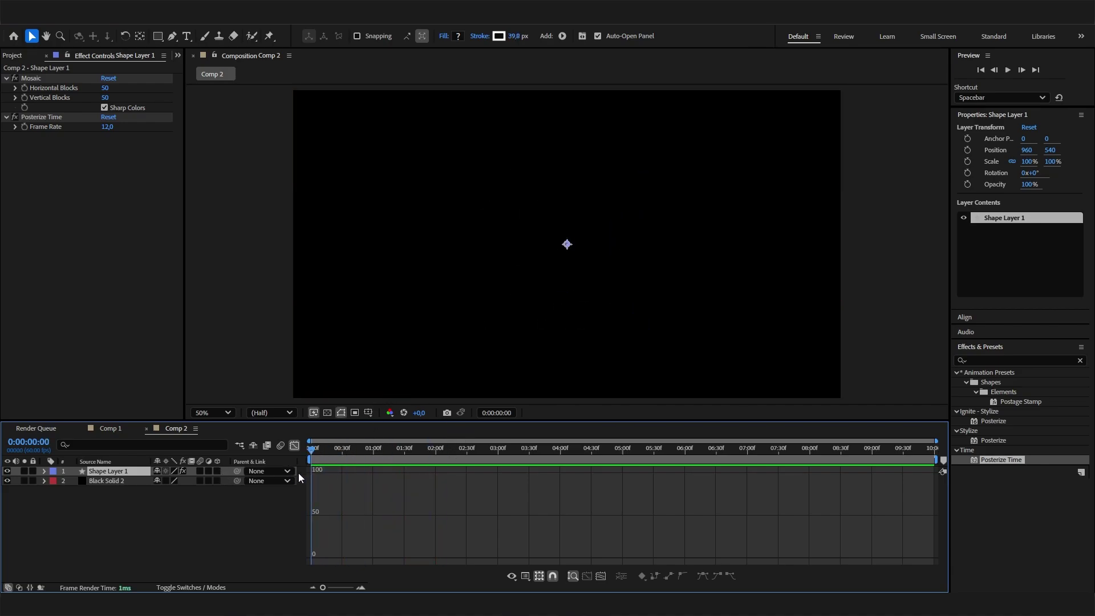
{"action": "key", "text": "space"}
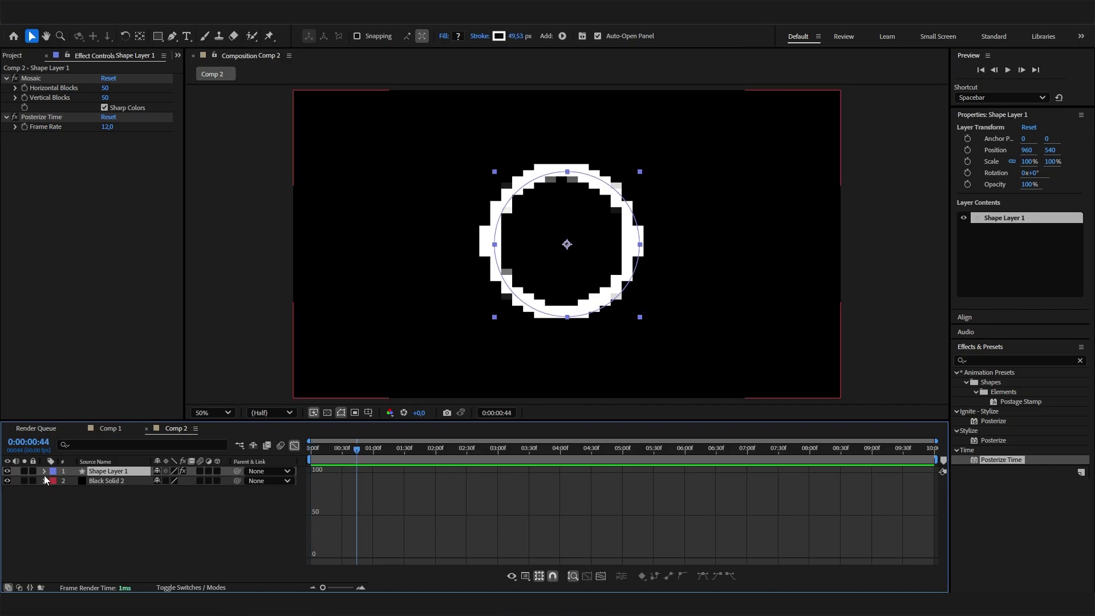
Expand the shape layer and check the X shape in Comp 1 for reference
{"action": "left_click", "coordinate": [44, 472]}
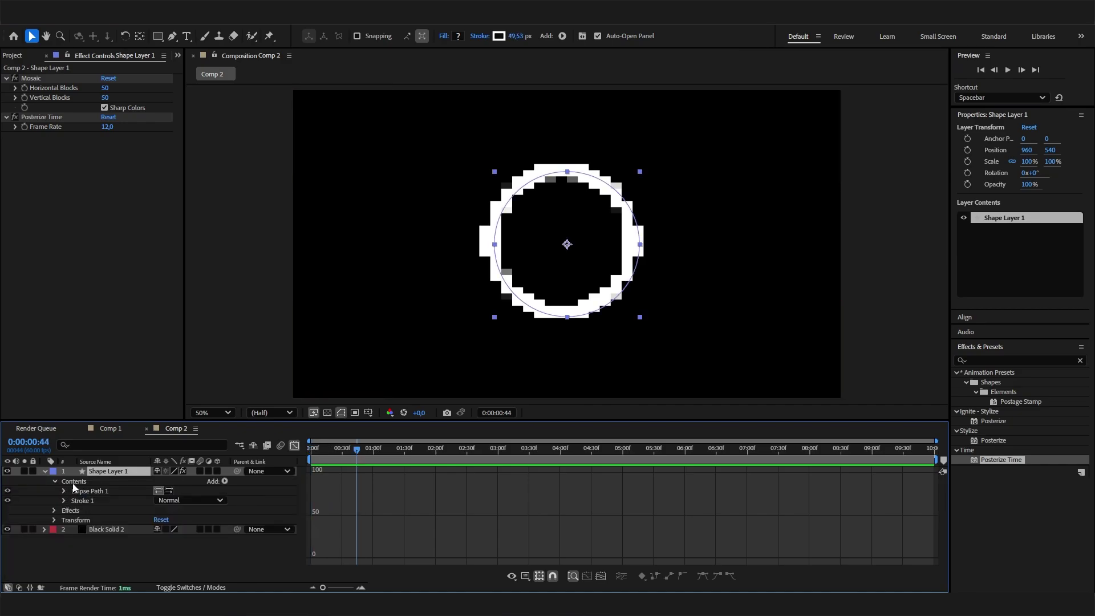
{"action": "left_click", "coordinate": [110, 428]}
{"action": "left_click", "coordinate": [379, 458]}
{"action": "left_click_drag", "start_coordinate": [379, 458], "coordinate": [602, 451]}
{"action": "left_click", "coordinate": [658, 451]}
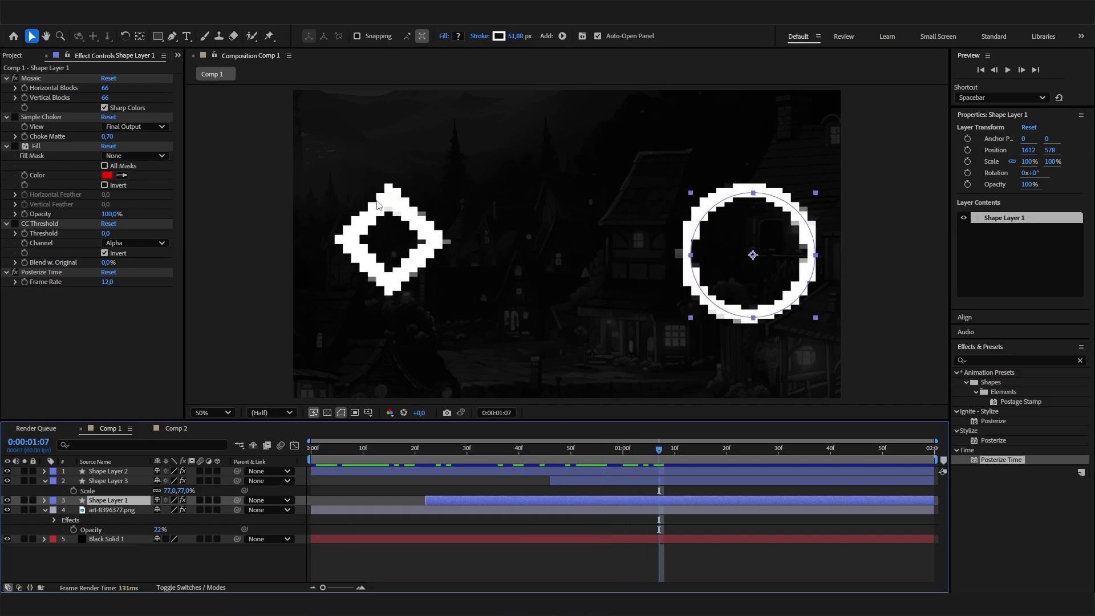
{"action": "left_click_drag", "start_coordinate": [545, 450], "coordinate": [494, 450]}
{"action": "left_click", "coordinate": [176, 428]}
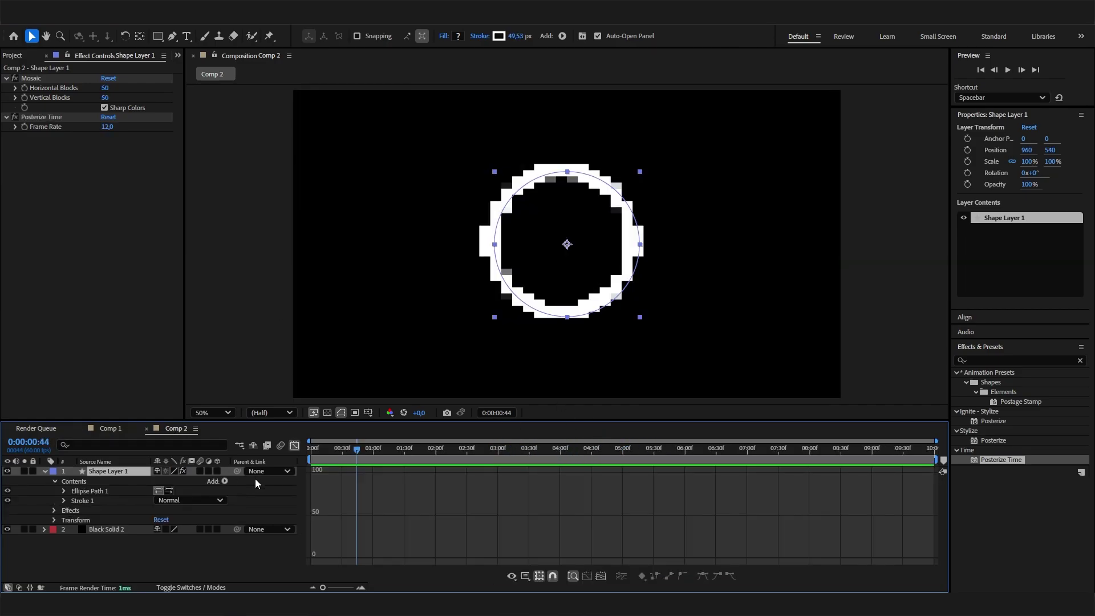
Add Pucker & Bloat to the ring with an Amount of 95
{"action": "left_click", "coordinate": [224, 480]}
{"action": "left_click", "coordinate": [310, 382]}
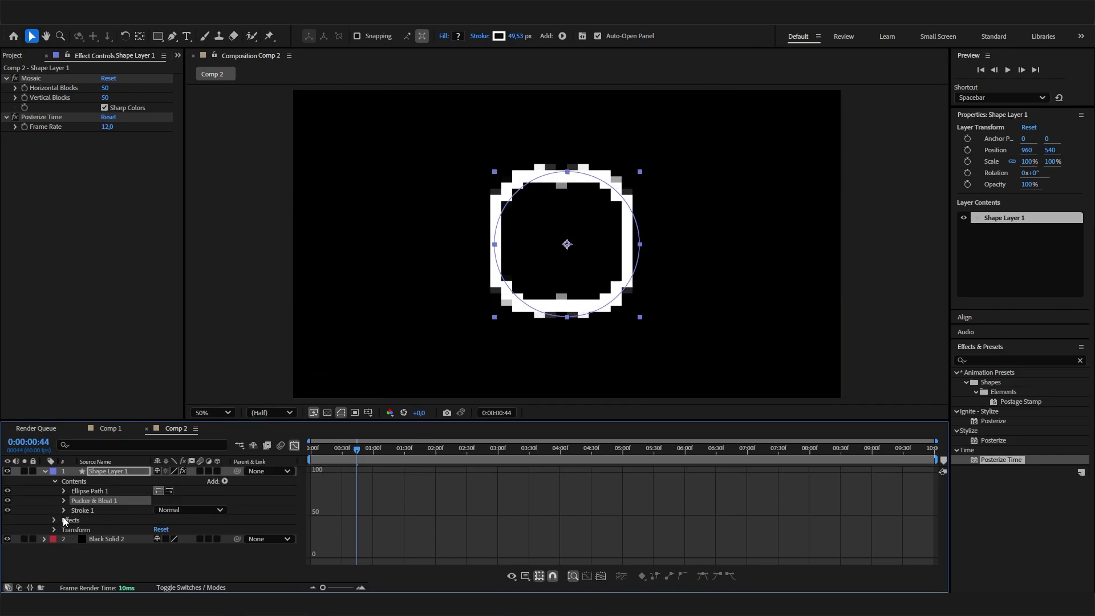
{"action": "left_click", "coordinate": [63, 502]}
{"action": "left_click_drag", "start_coordinate": [154, 509], "coordinate": [216, 515]}
Preview the X animation from the start and view it at frame 33
{"action": "key", "text": "Home"}
{"action": "key", "text": "space"}
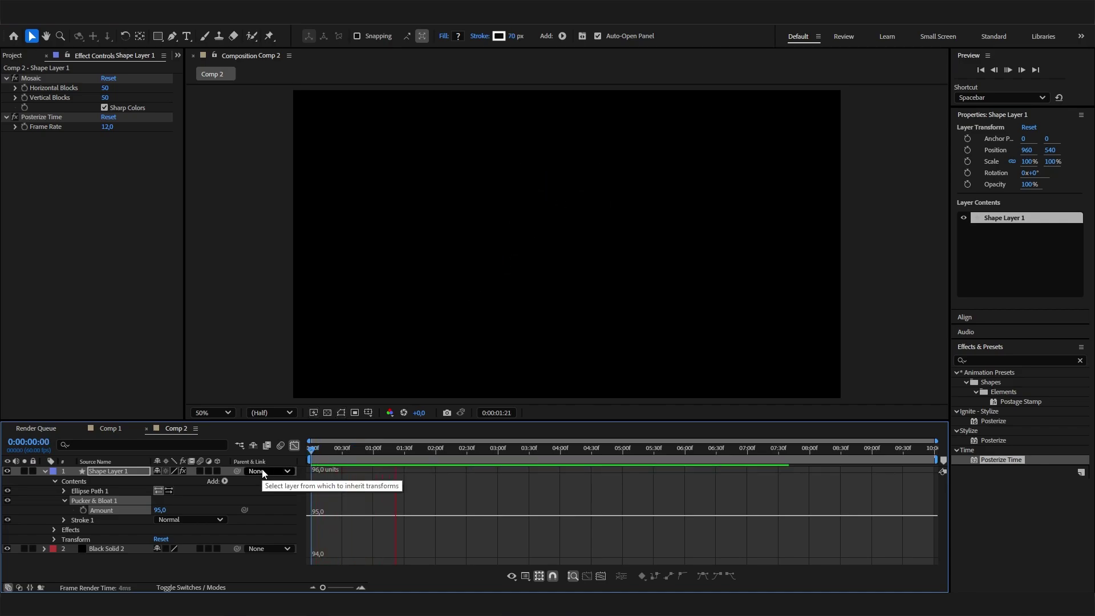
{"action": "key", "text": "space"}
{"action": "left_click", "coordinate": [345, 455]}
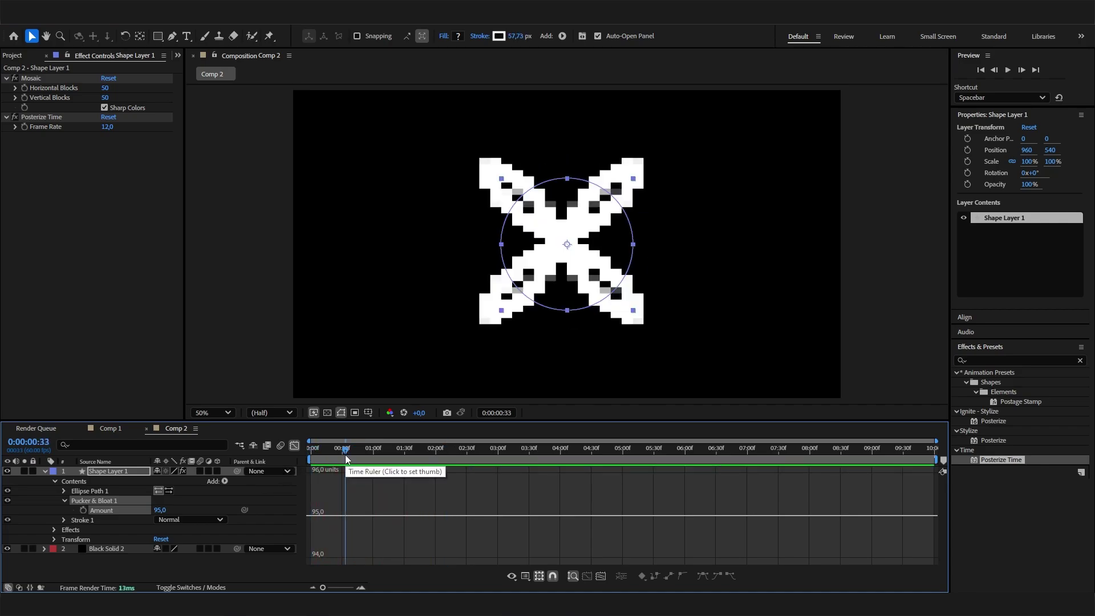